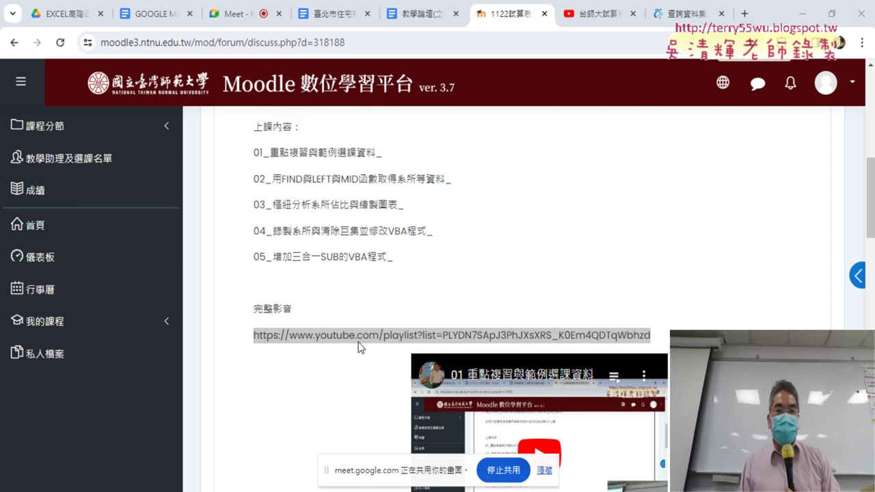
# - Review the Moodle lesson outline, highlighting 選課資料 and FIND, and hide the sharing bar
pyautogui.scroll(-1, 408, 200)
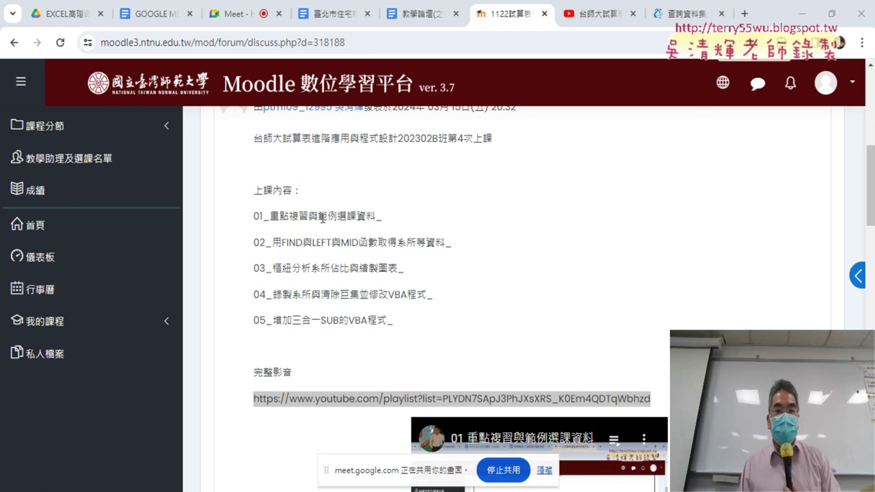
pyautogui.moveTo(341, 218); pyautogui.dragTo(376, 218)
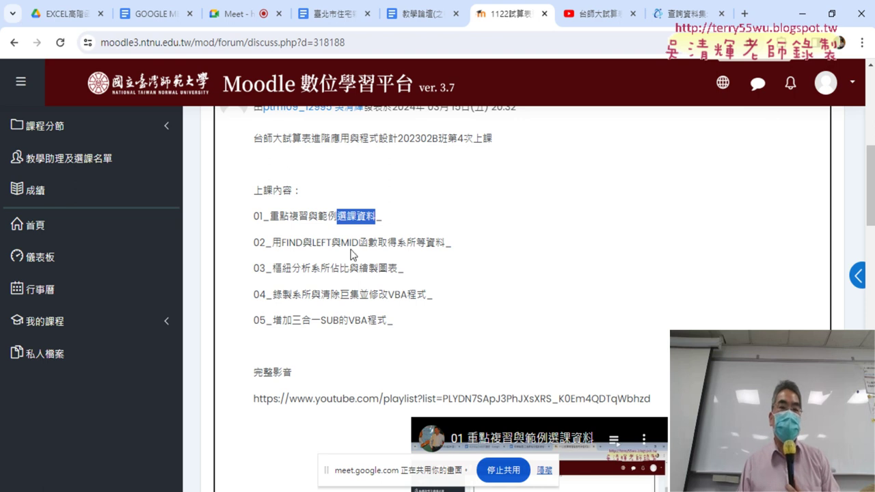
pyautogui.moveTo(281, 243); pyautogui.dragTo(303, 244)
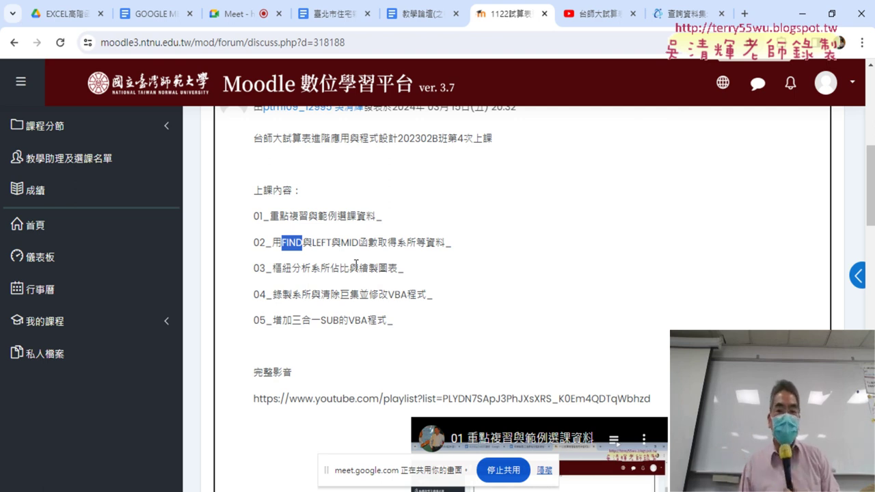
pyautogui.click(545, 471)
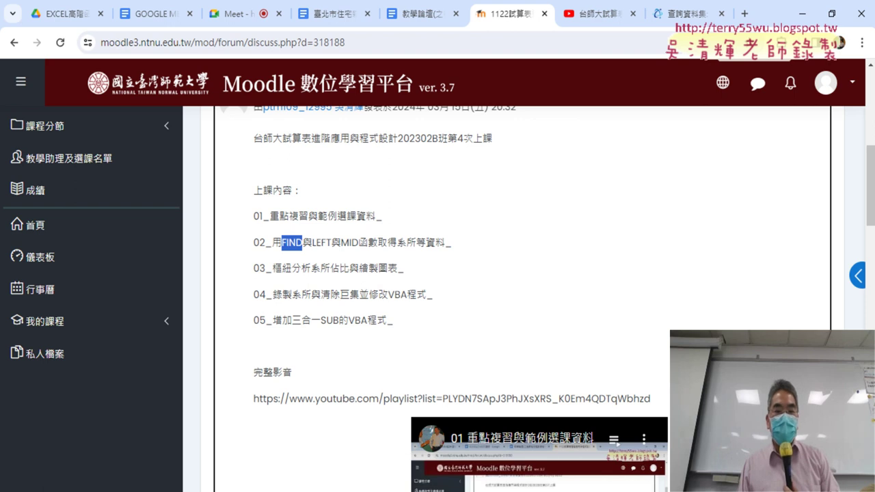
pyautogui.hotkey('alt', 'Tab')
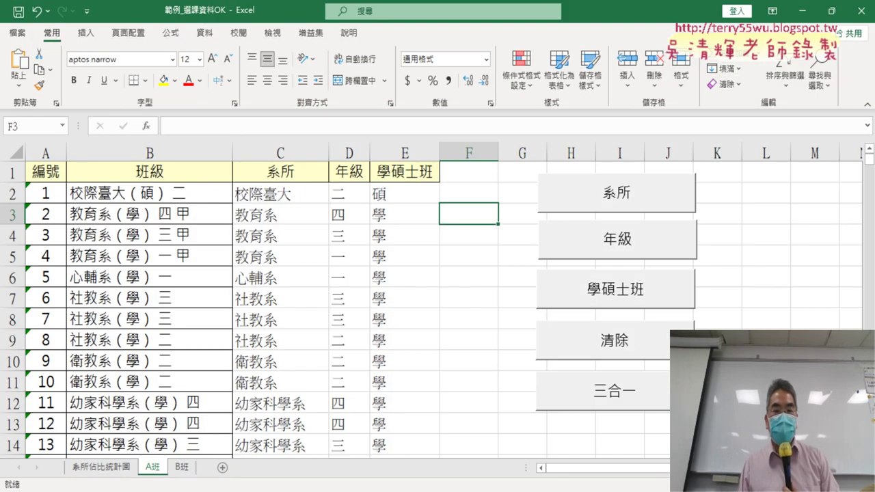
pyautogui.click(158, 158)
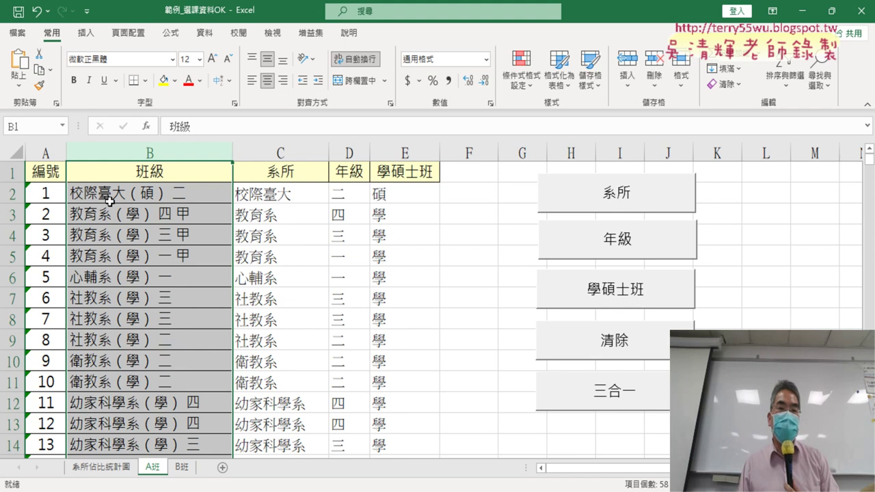
pyautogui.click(287, 171)
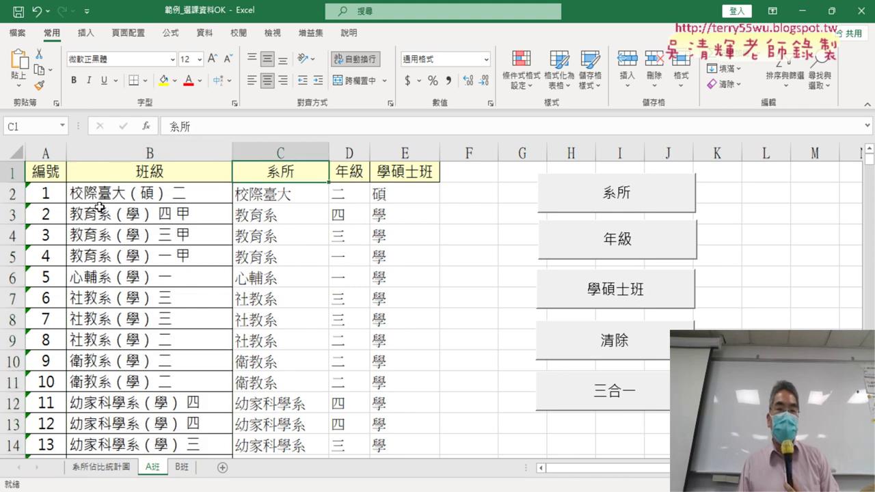
pyautogui.click(396, 196)
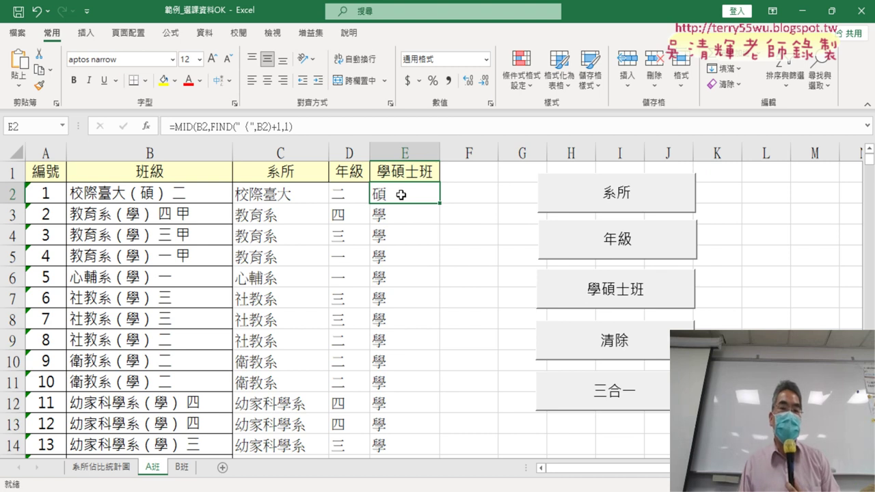
pyautogui.click(285, 195)
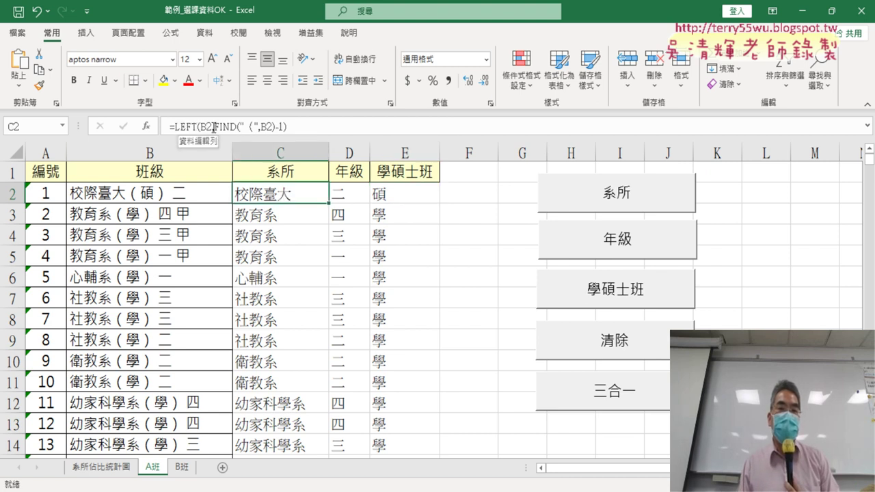
pyautogui.click(342, 193)
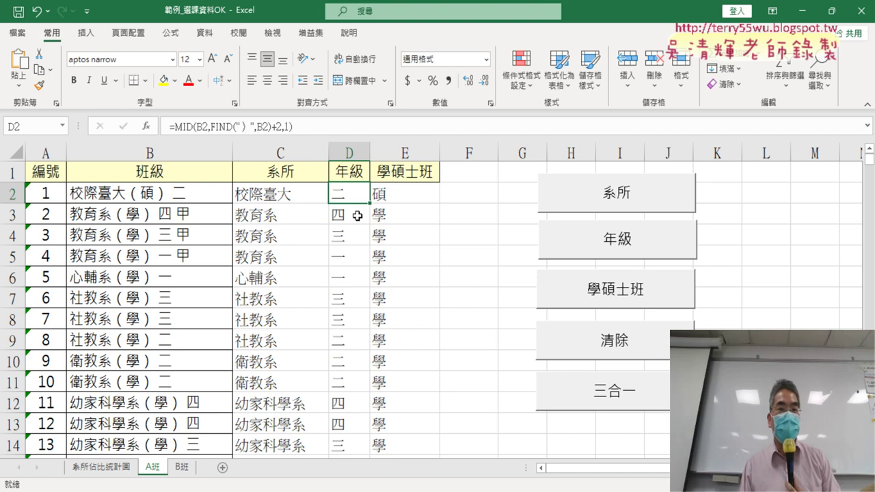
pyautogui.doubleClick(119, 194)
pyautogui.doubleClick(98, 194)
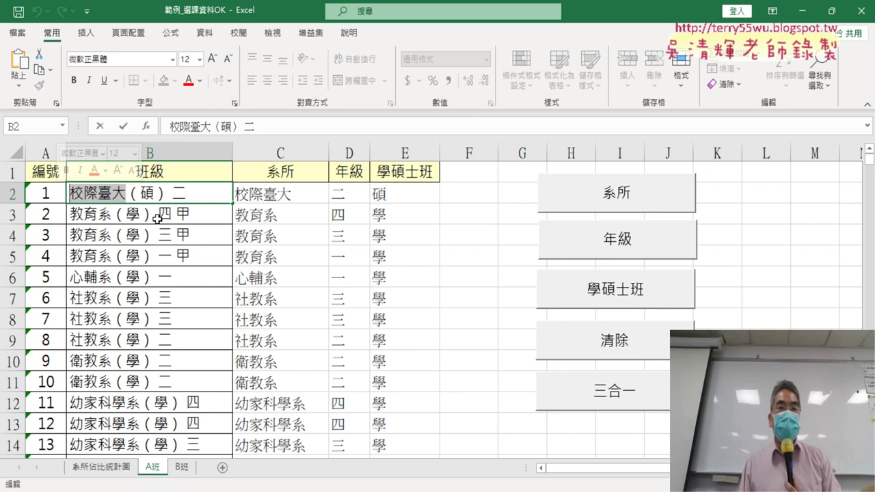
pyautogui.click(281, 197)
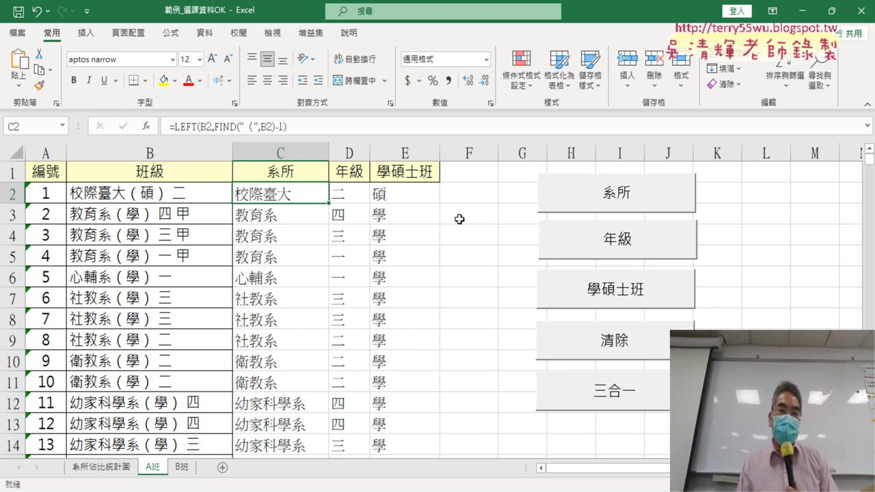
pyautogui.click(191, 214)
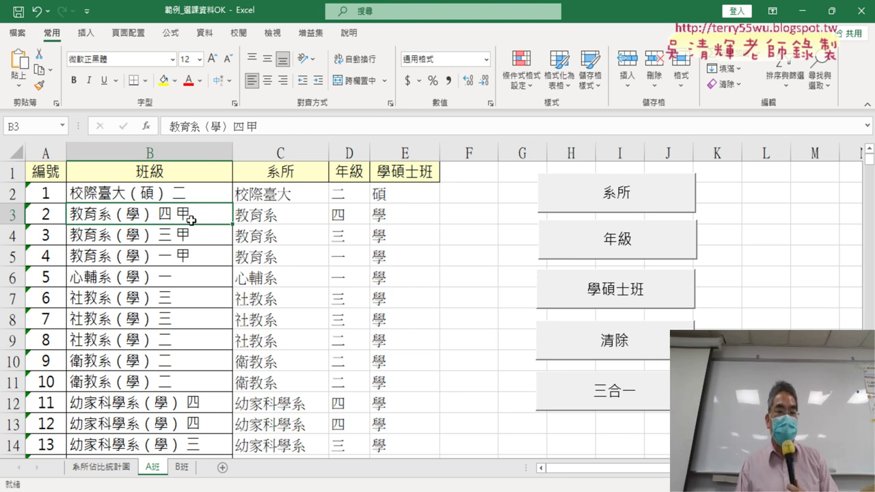
pyautogui.scroll(-5, 187, 214)
pyautogui.click(192, 235)
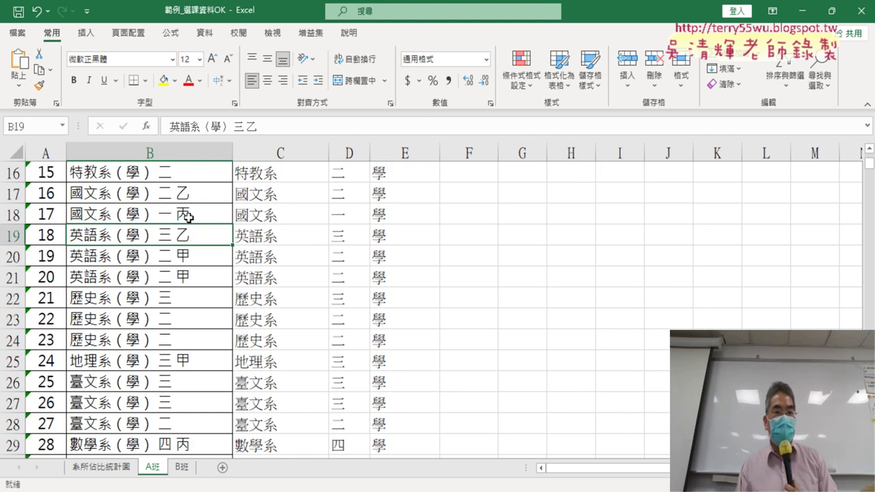
pyautogui.click(188, 218)
pyautogui.scroll(5, 221, 246)
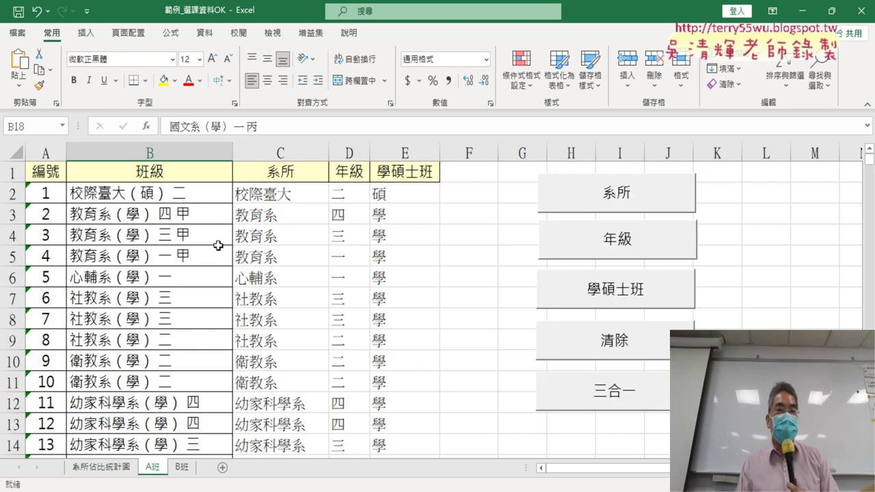
pyautogui.click(461, 171)
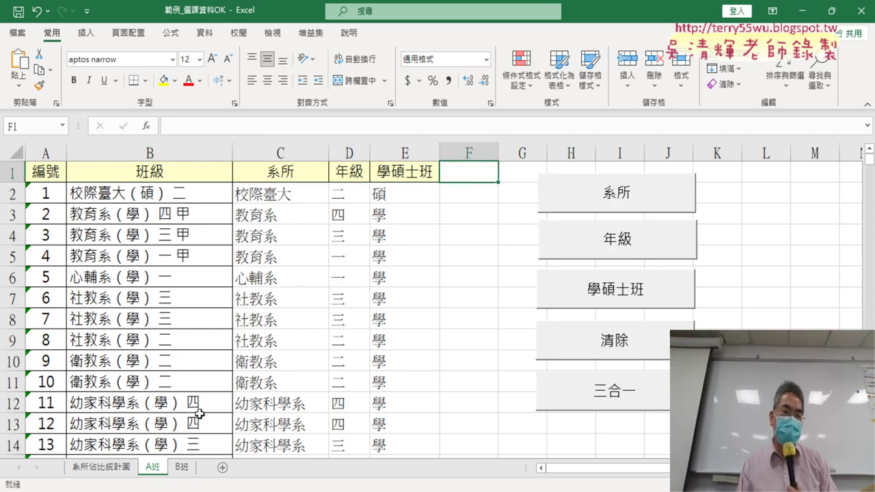
# - Check the 班 character in the B1 班級 heading, then enter 班名 in cell F1
pyautogui.click(157, 172)
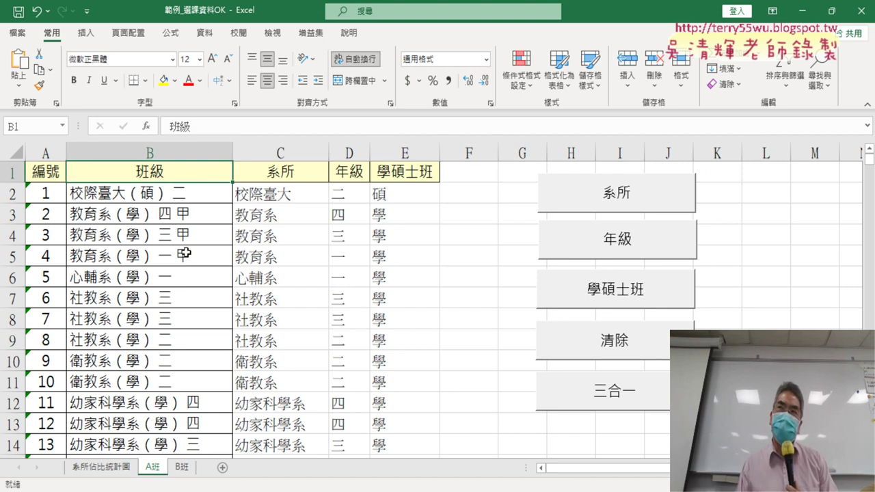
pyautogui.doubleClick(142, 173)
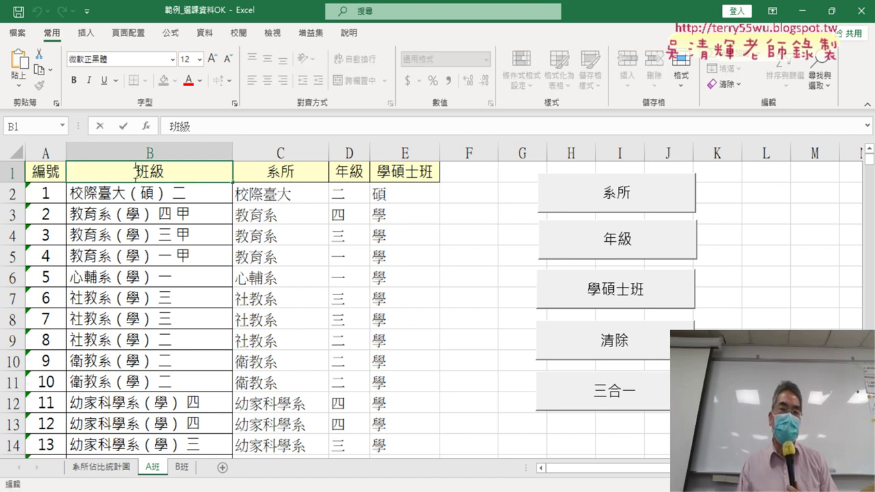
pyautogui.moveTo(135, 172); pyautogui.dragTo(149, 172)
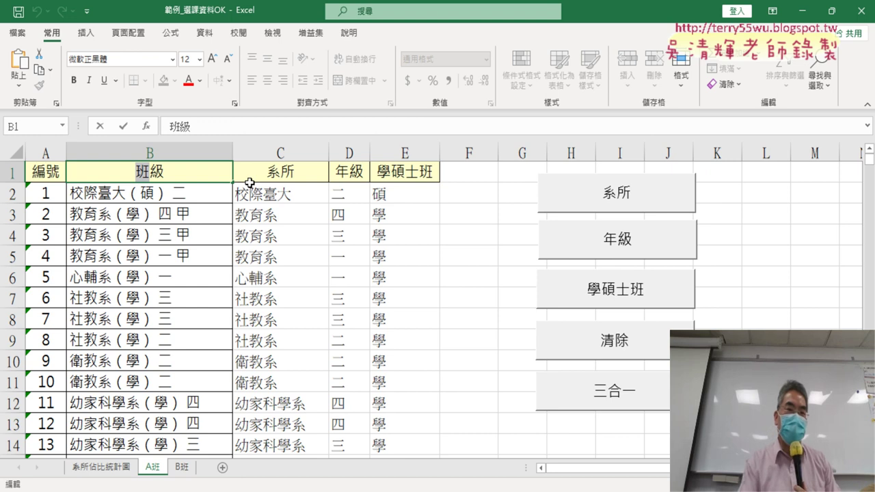
pyautogui.doubleClick(472, 175)
pyautogui.write('班')
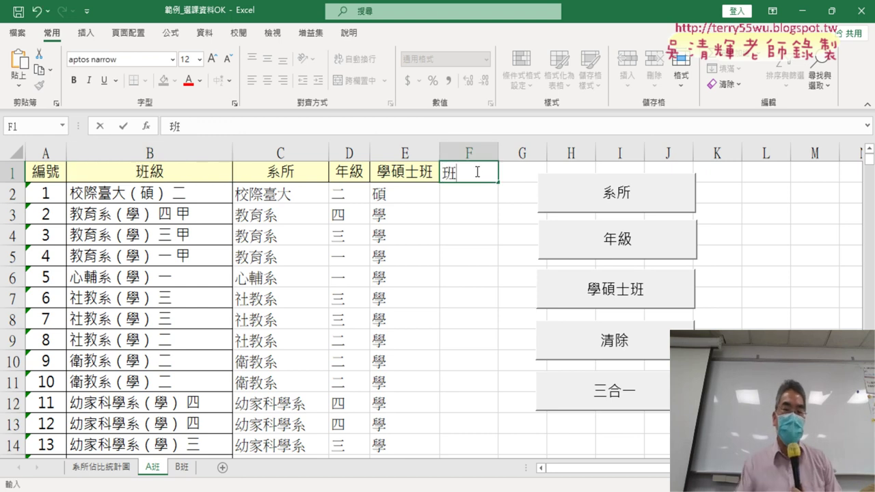
pyautogui.write('ㄔ')
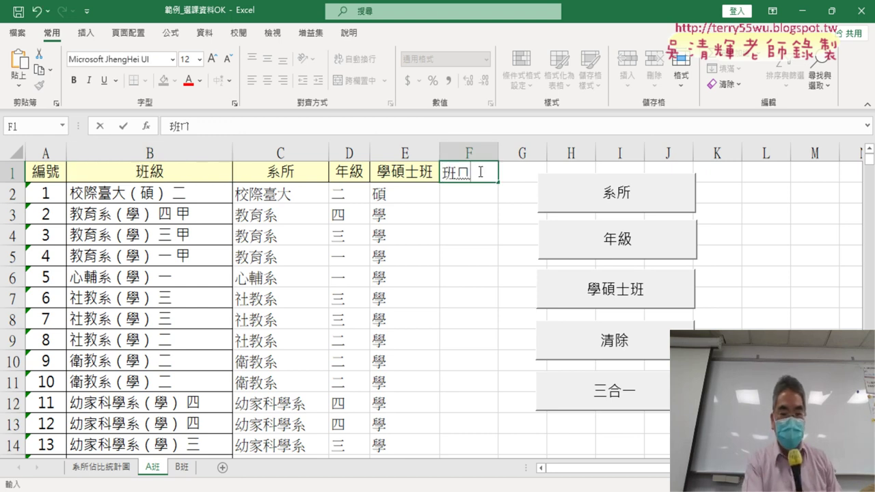
pyautogui.write('一ˊ')
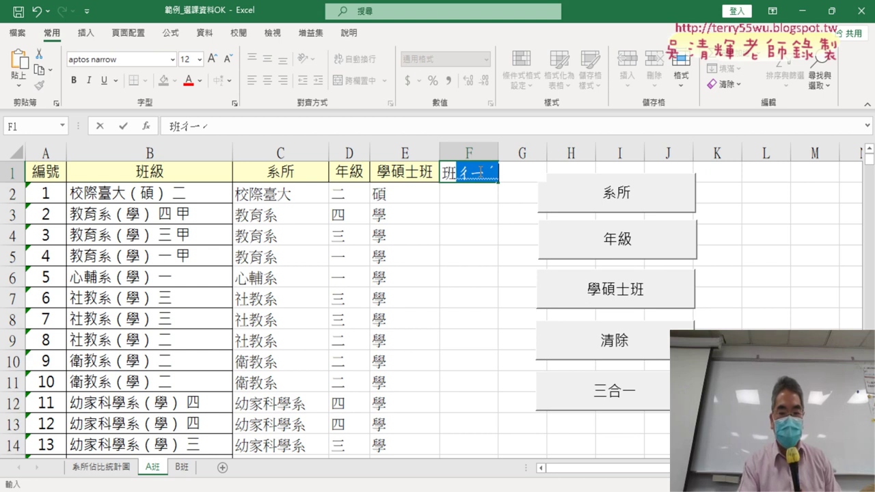
pyautogui.write('ㄇ一')
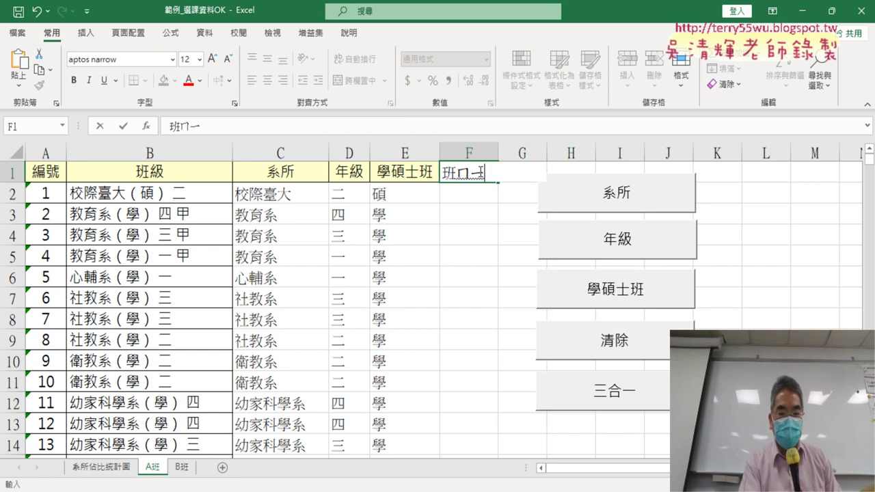
pyautogui.write('ㄥˊ')
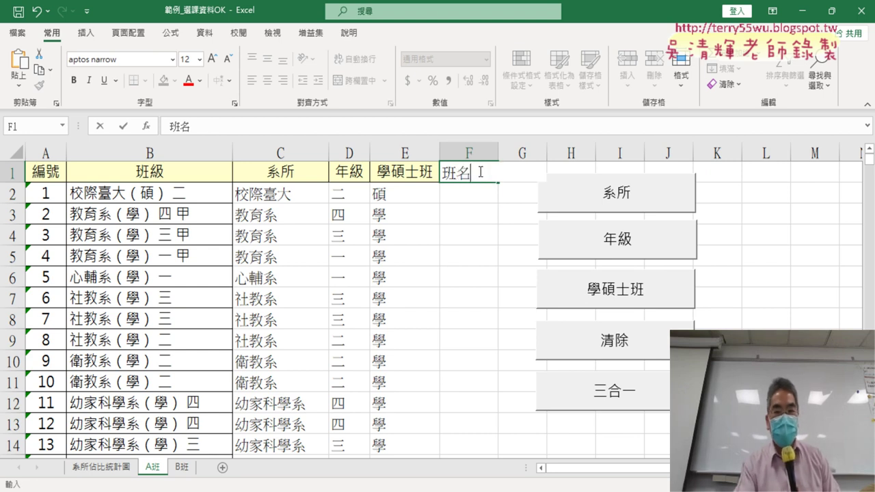
pyautogui.press('Return')
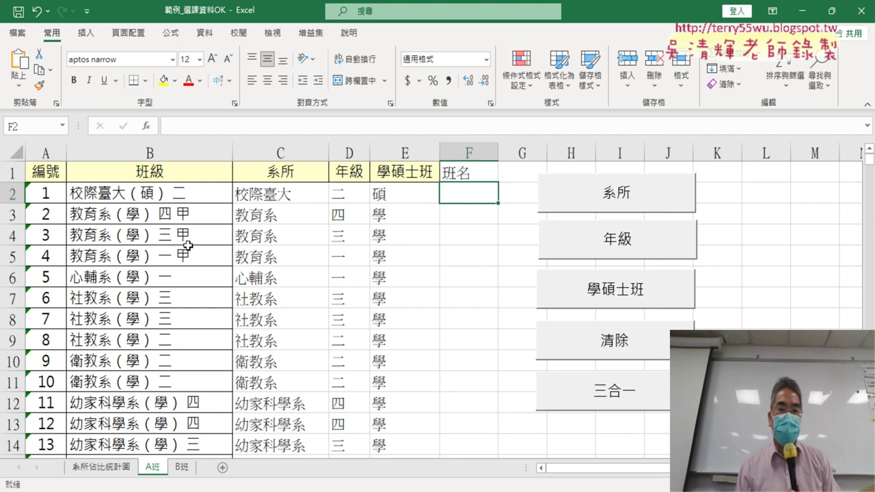
# - Scroll through the class rows and reselect the new 班名 heading in F1
pyautogui.scroll(-3, 210, 330)
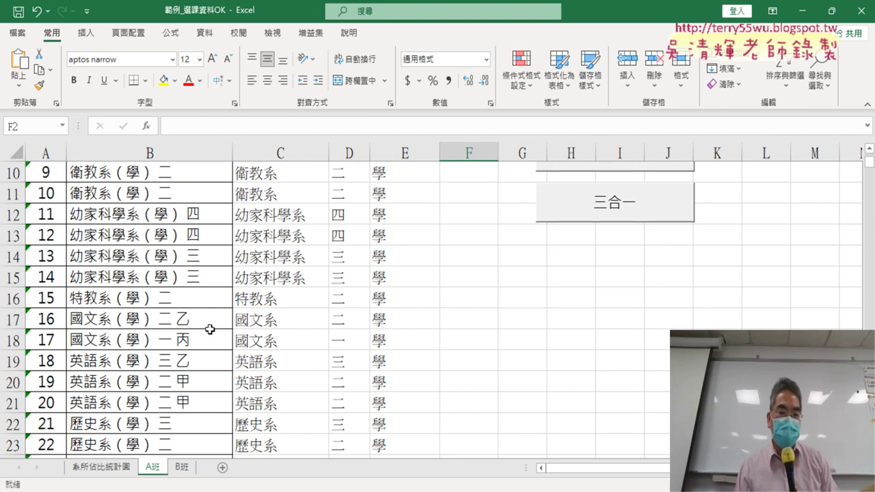
pyautogui.scroll(-5, 210, 330)
pyautogui.scroll(-5, 211, 327)
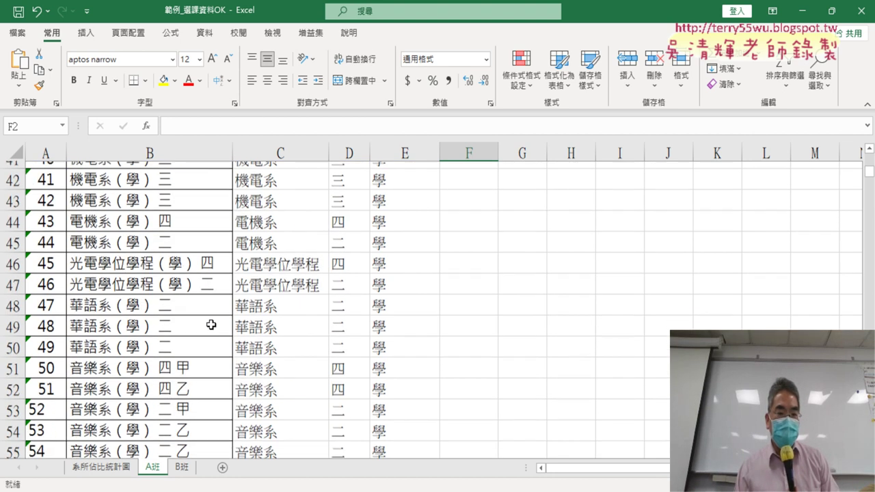
pyautogui.scroll(-2, 211, 325)
pyautogui.scroll(4, 210, 326)
pyautogui.scroll(7, 210, 326)
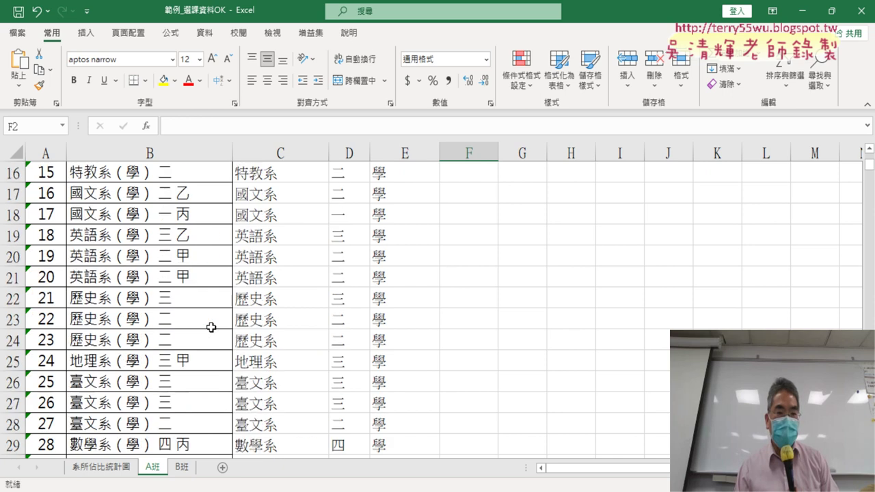
pyautogui.scroll(5, 209, 326)
pyautogui.scroll(1, 229, 311)
pyautogui.click(470, 171)
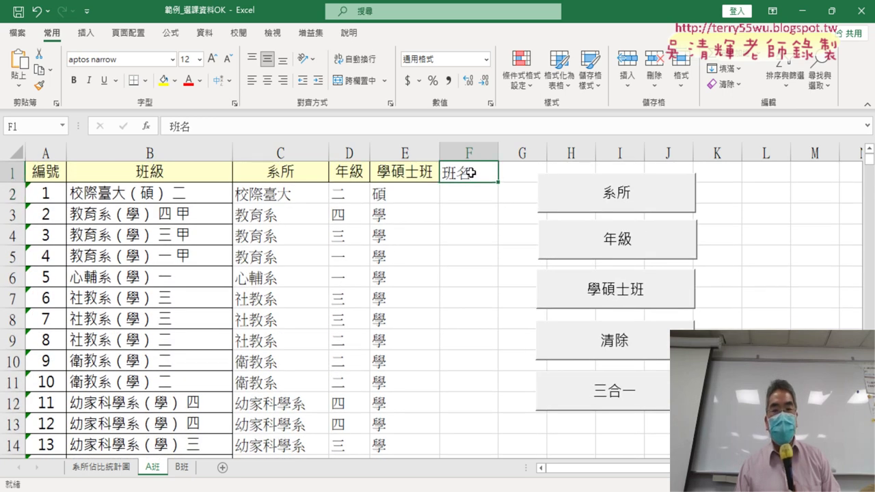
pyautogui.click(405, 172)
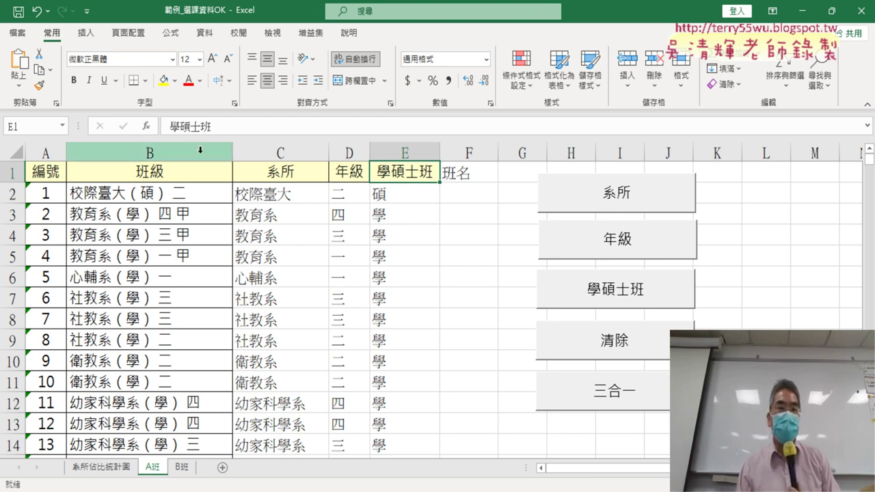
# - Copy E1's yellow, centred, bordered header style onto the 班名 heading in F1 with Format Painter
pyautogui.click(38, 84)
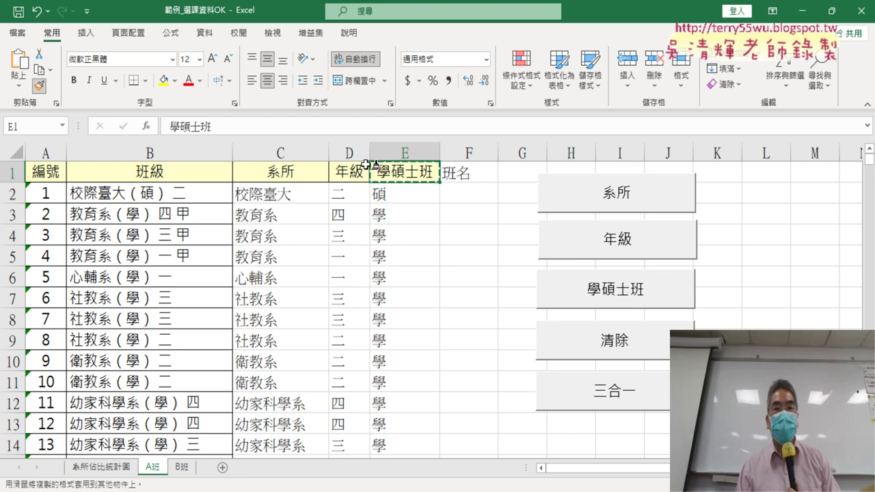
pyautogui.click(467, 172)
pyautogui.click(478, 193)
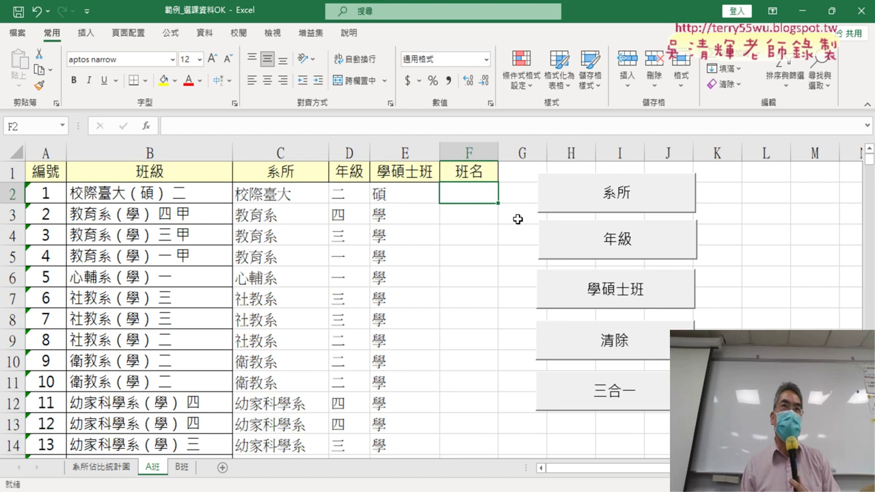
# - Scroll through the A班 class list and inspect the class text in B3
pyautogui.scroll(-1, 191, 212)
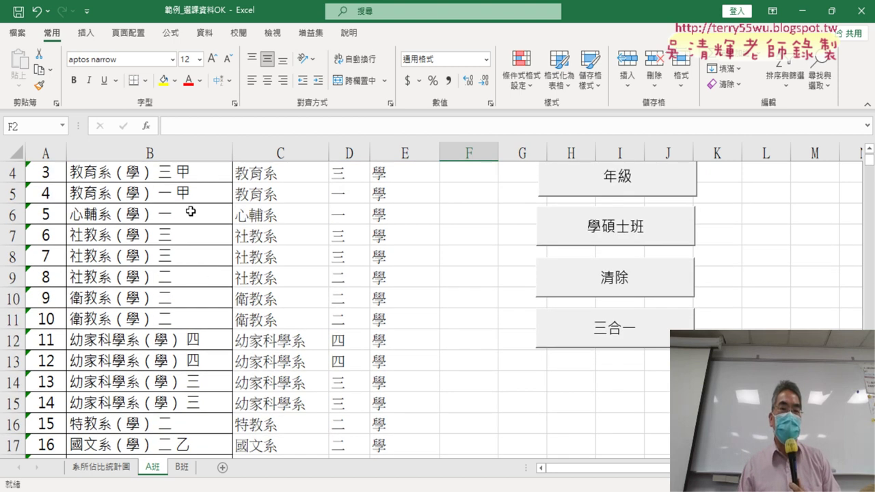
pyautogui.scroll(-1, 191, 370)
pyautogui.scroll(-1, 191, 373)
pyautogui.scroll(-1, 189, 376)
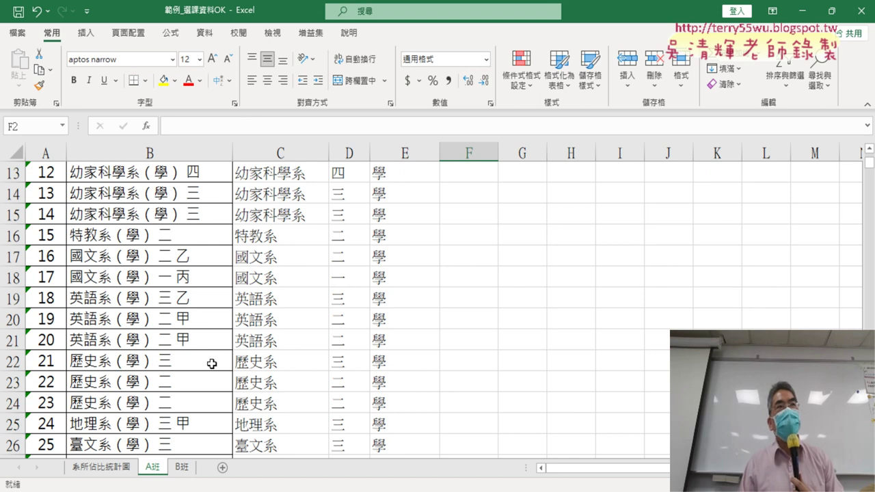
pyautogui.scroll(3, 212, 364)
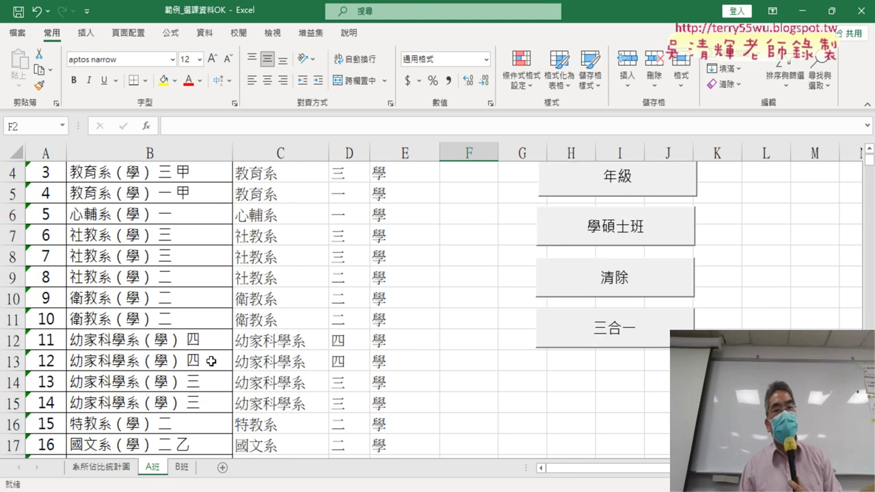
pyautogui.scroll(1, 212, 362)
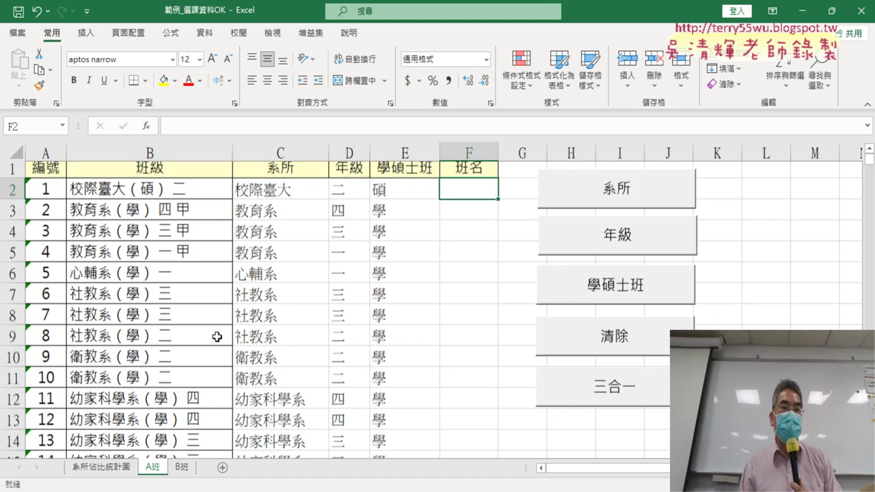
pyautogui.click(195, 220)
# - Return to cell F2 under 班名, then switch to the Moodle forum in the browser
pyautogui.scroll(-4, 238, 289)
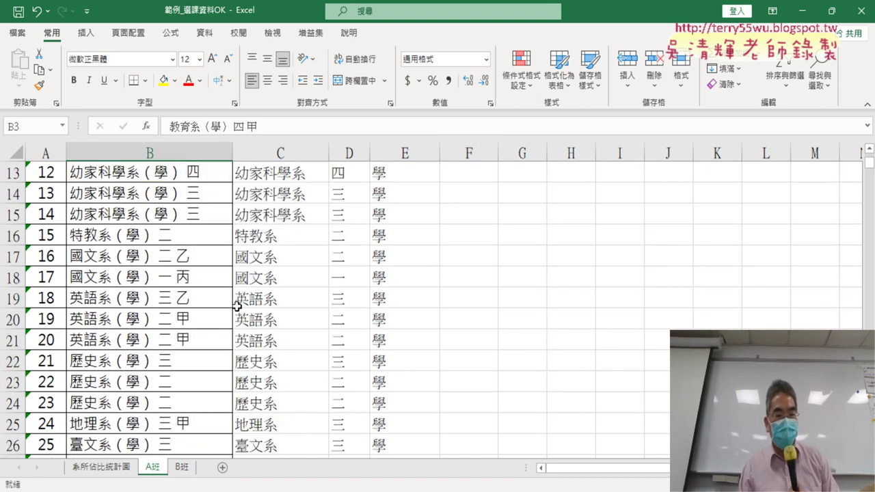
pyautogui.scroll(-5, 227, 321)
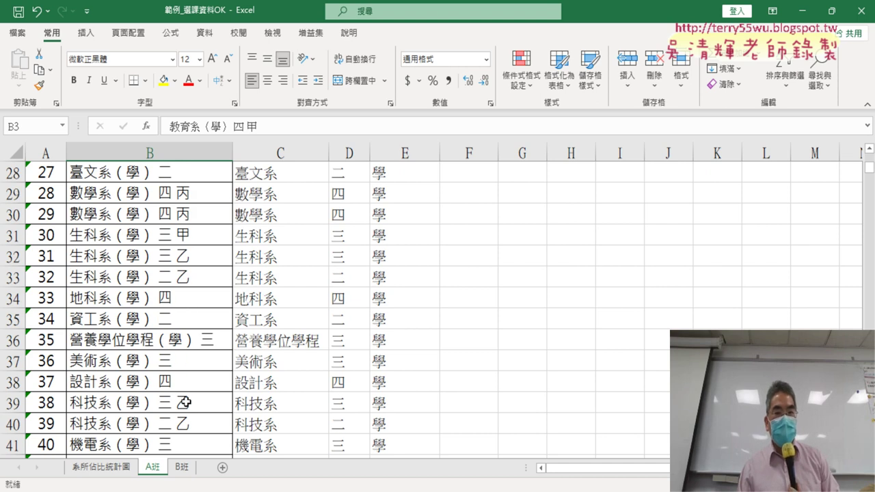
pyautogui.scroll(7, 182, 400)
pyautogui.scroll(2, 183, 404)
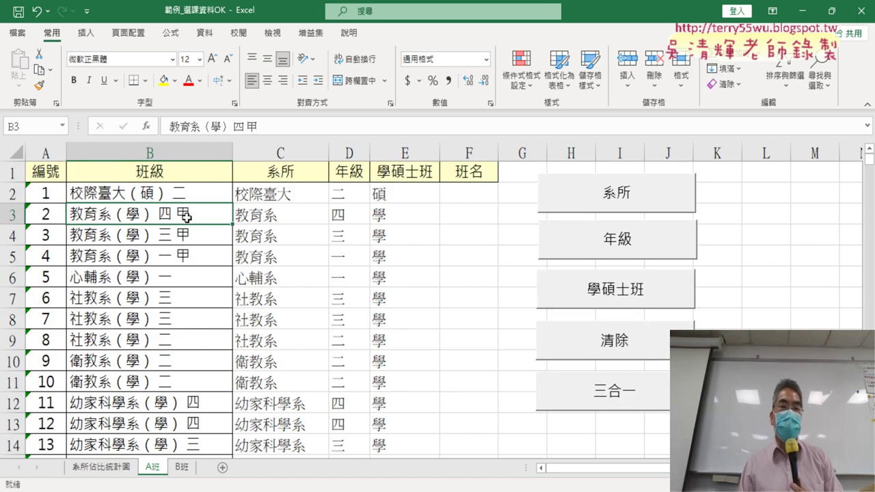
pyautogui.click(493, 198)
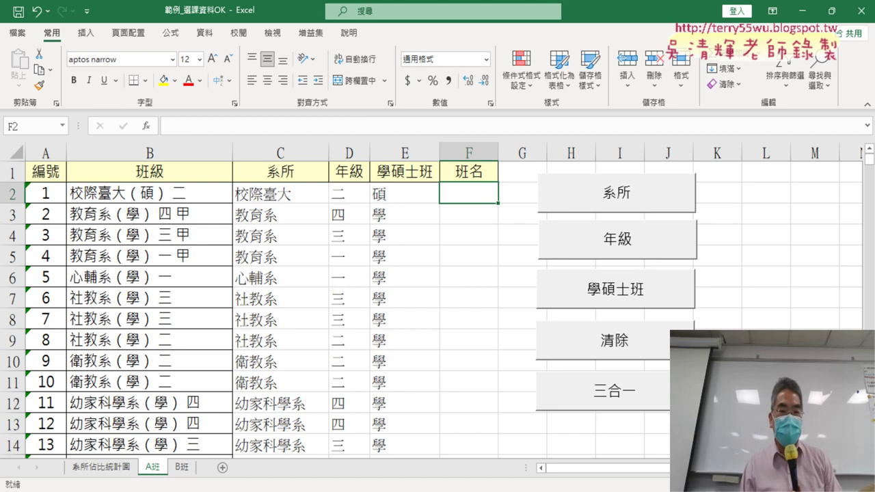
pyautogui.click(358, 473)
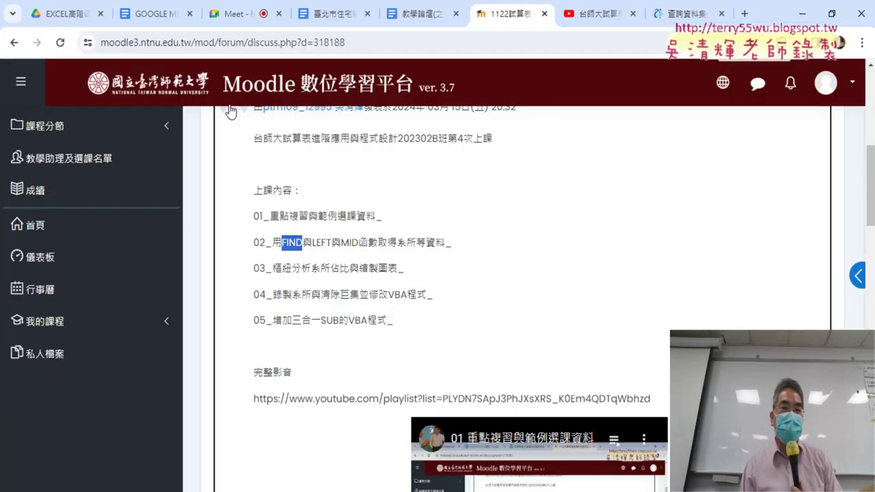
# - Open _雲端白板畫面 > 01_文字與資料函數 in Google Drive and open the 範例_選課資料 doc
pyautogui.click(68, 14)
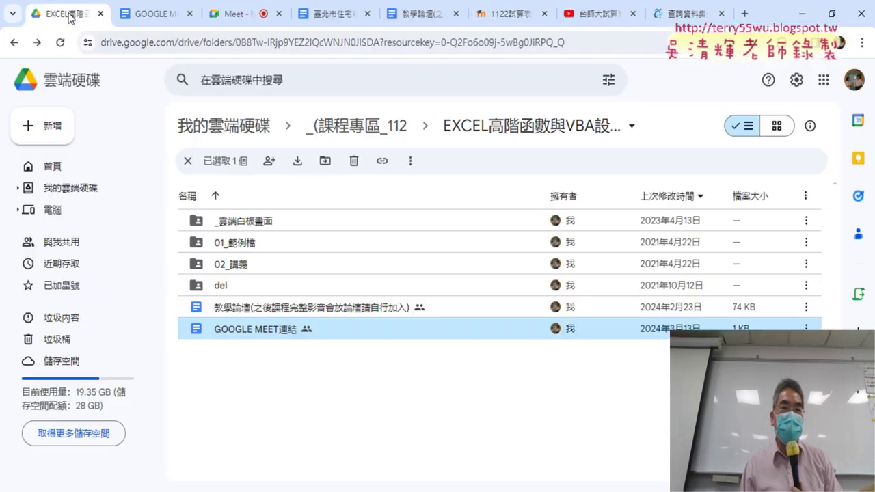
pyautogui.doubleClick(263, 221)
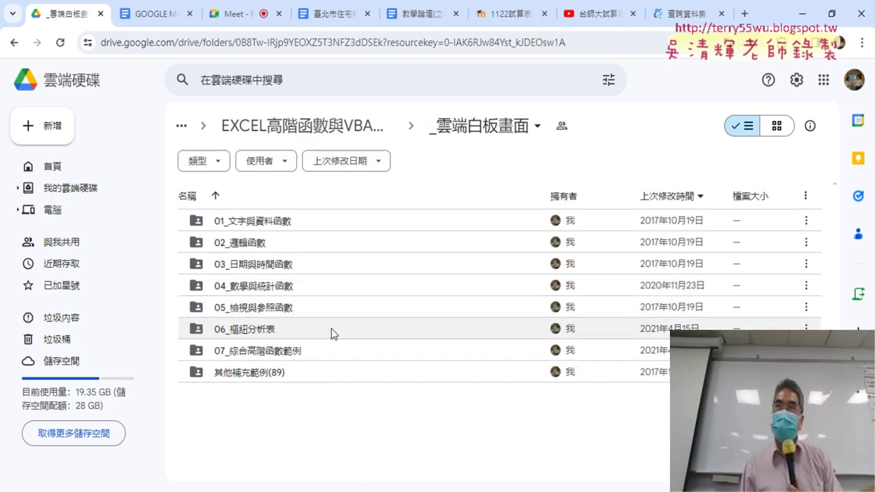
pyautogui.doubleClick(325, 220)
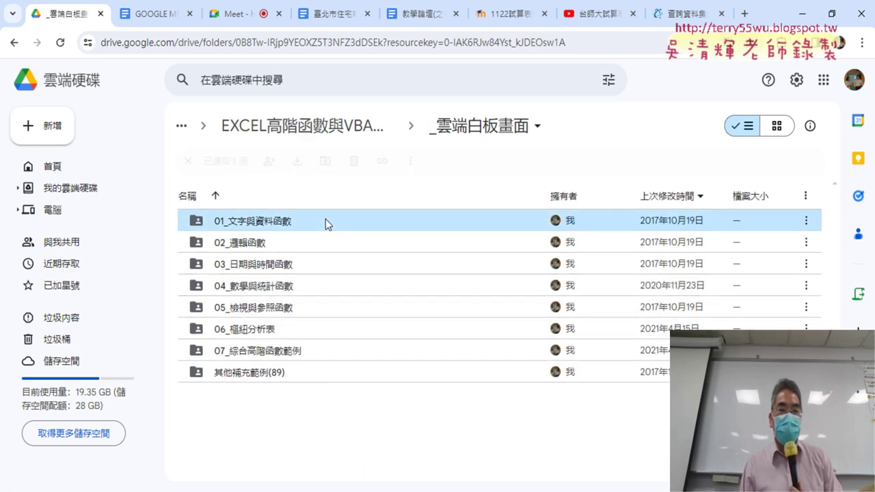
pyautogui.scroll(-2, 363, 335)
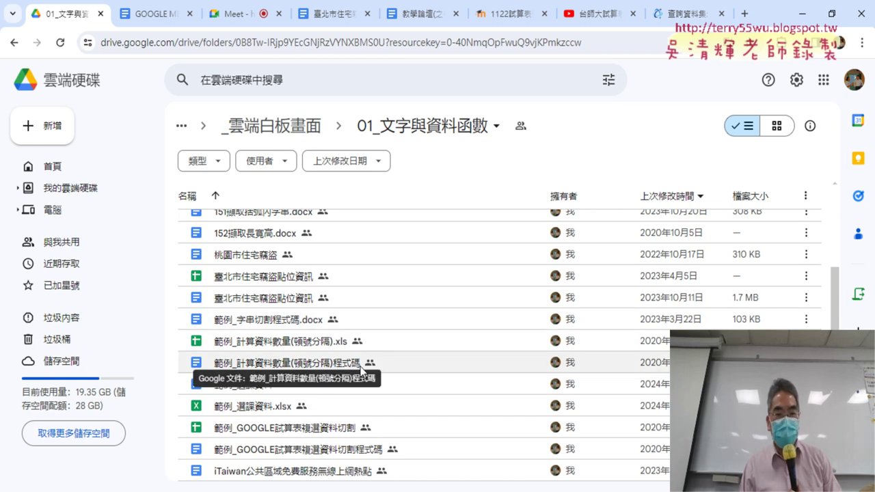
pyautogui.scroll(1, 361, 369)
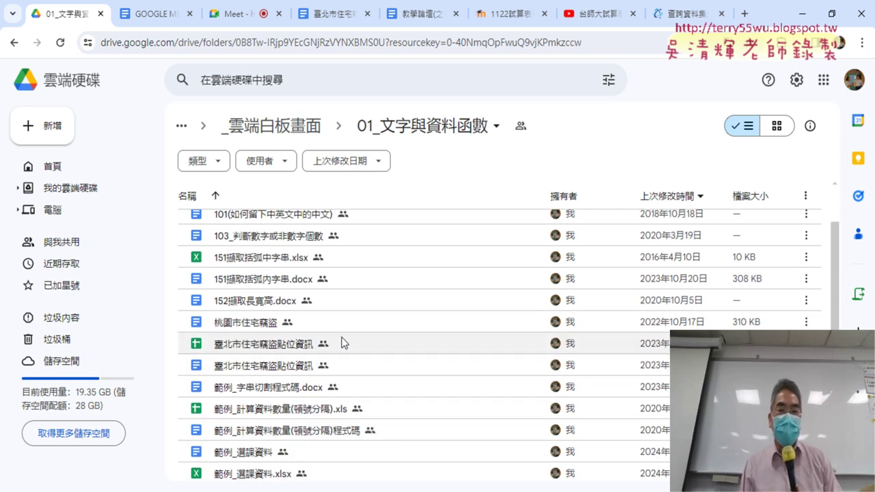
pyautogui.doubleClick(308, 458)
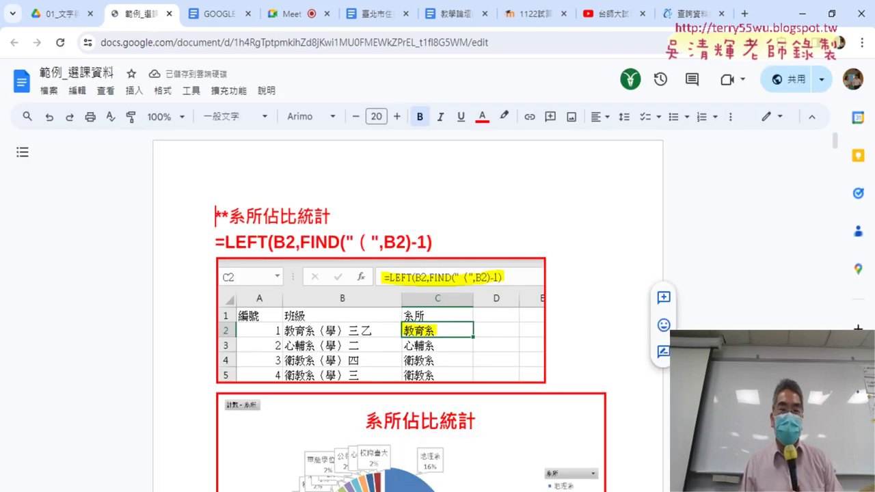
# - Scroll the 範例_選課資料 notes down to the ChatGPT practice section
pyautogui.scroll(-5, 422, 353)
pyautogui.scroll(-8, 423, 353)
pyautogui.scroll(-8, 422, 353)
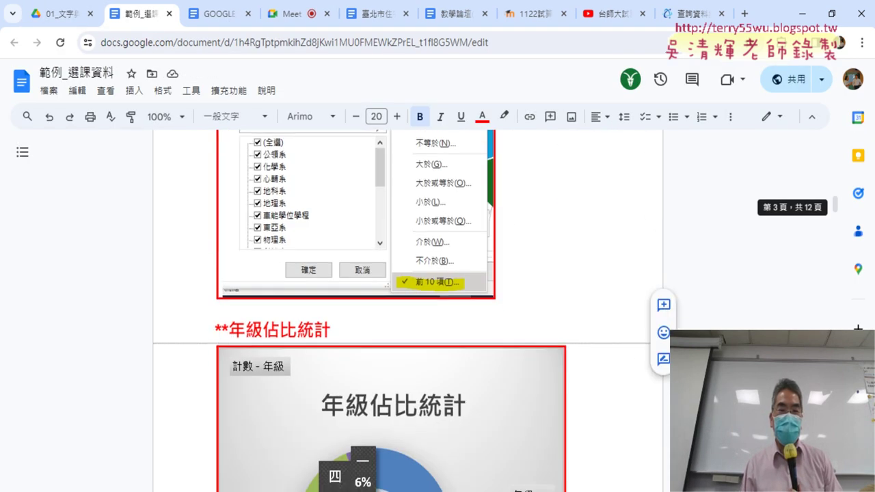
pyautogui.scroll(-8, 423, 353)
pyautogui.scroll(-8, 423, 353)
pyautogui.scroll(-2, 422, 352)
pyautogui.scroll(-3, 422, 352)
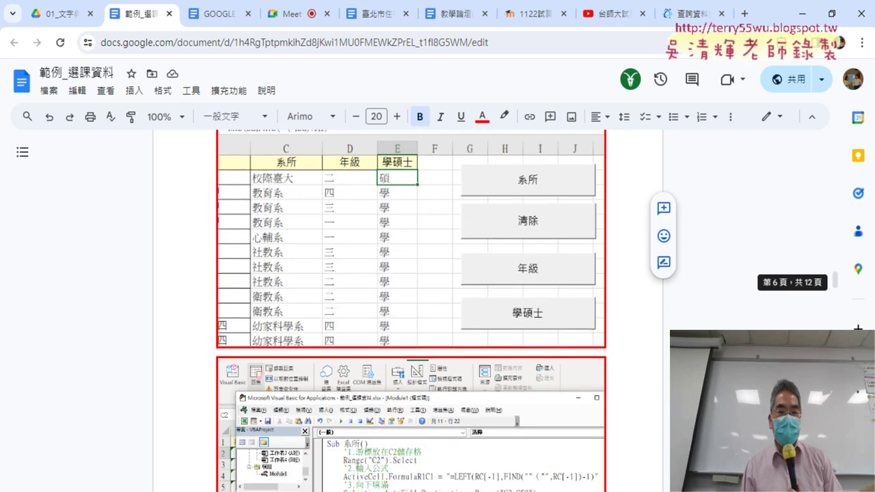
pyautogui.scroll(-5, 422, 353)
pyautogui.scroll(-2, 422, 353)
pyautogui.scroll(-5, 423, 353)
pyautogui.scroll(-2, 423, 353)
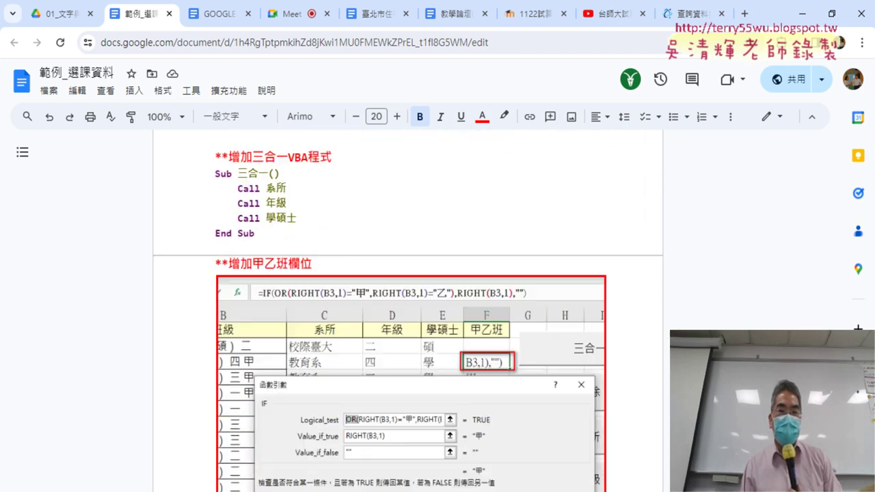
pyautogui.scroll(-1, 423, 353)
# - Check the LEFT/FIND formula in Excel cell C2, then return to the Docs notes
pyautogui.hotkey('alt', 'Tab')
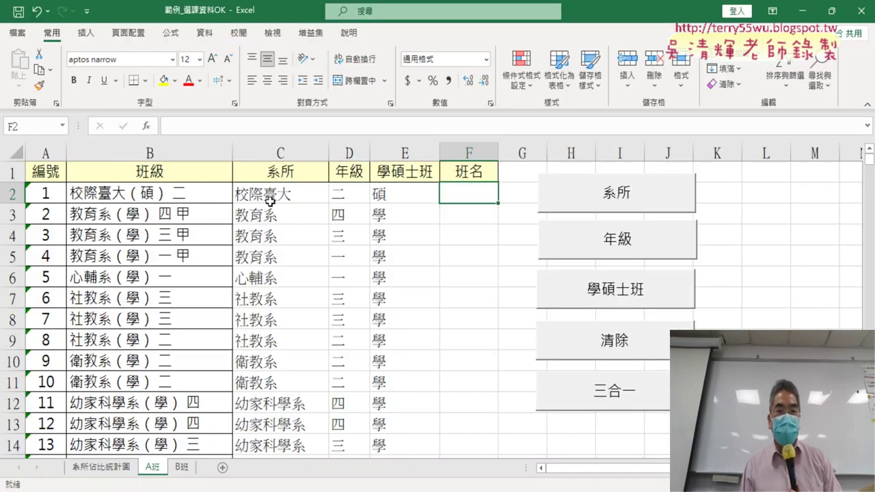
pyautogui.click(270, 201)
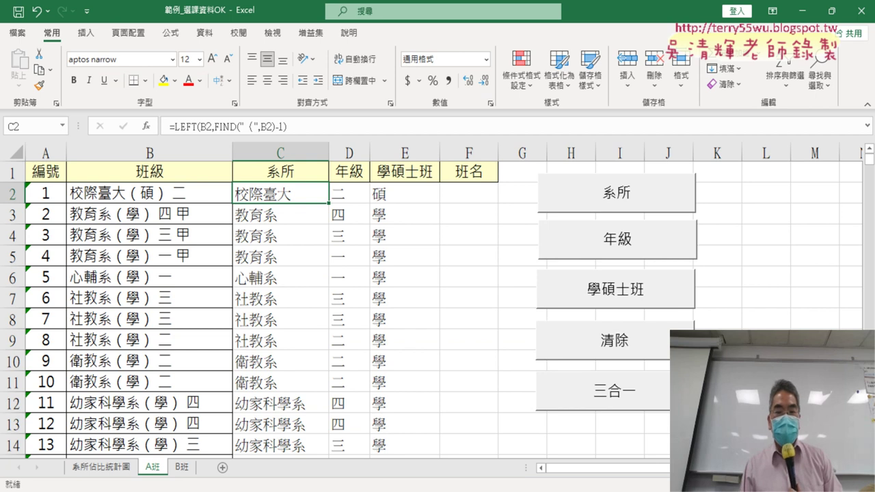
pyautogui.moveTo(420, 491)
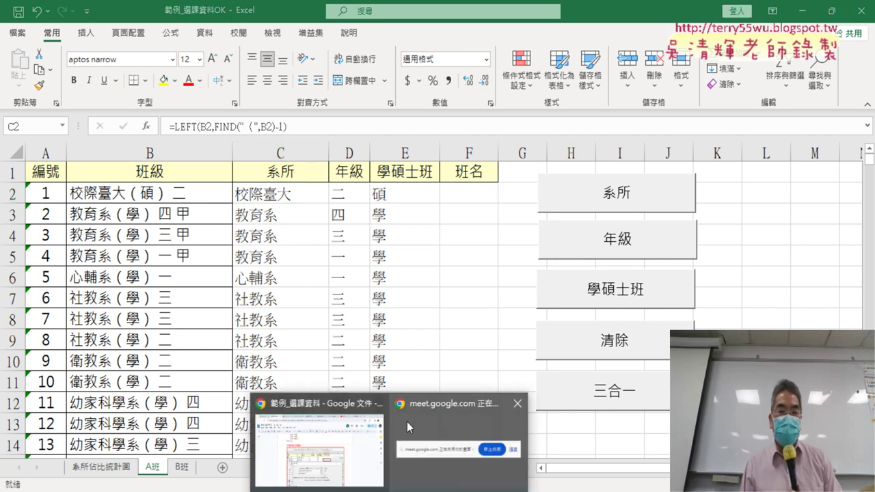
pyautogui.click(319, 445)
# - Highlight ChatGPT in the practice heading and open a new browser tab
pyautogui.scroll(-5, 606, 356)
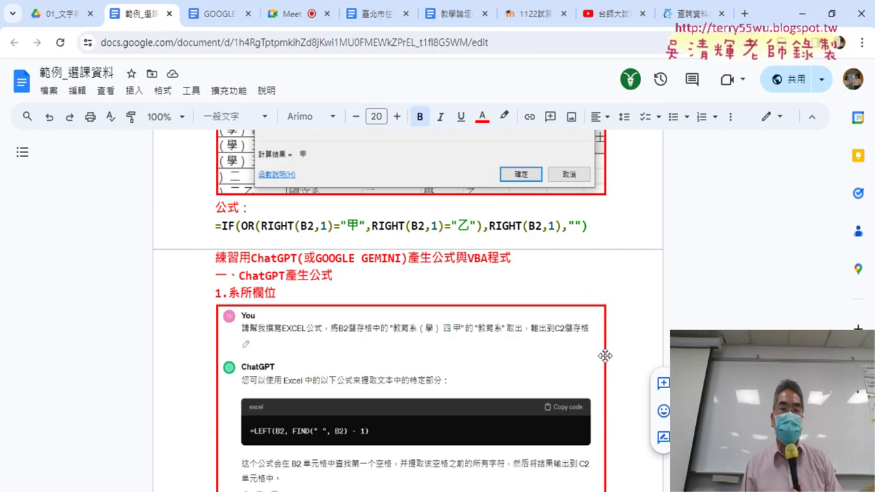
pyautogui.scroll(-5, 605, 357)
pyautogui.scroll(5, 605, 357)
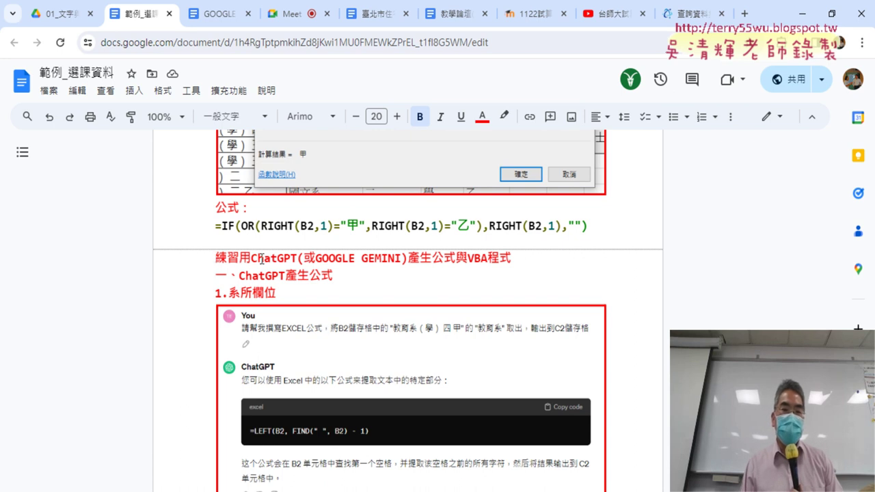
pyautogui.moveTo(251, 257); pyautogui.dragTo(295, 258)
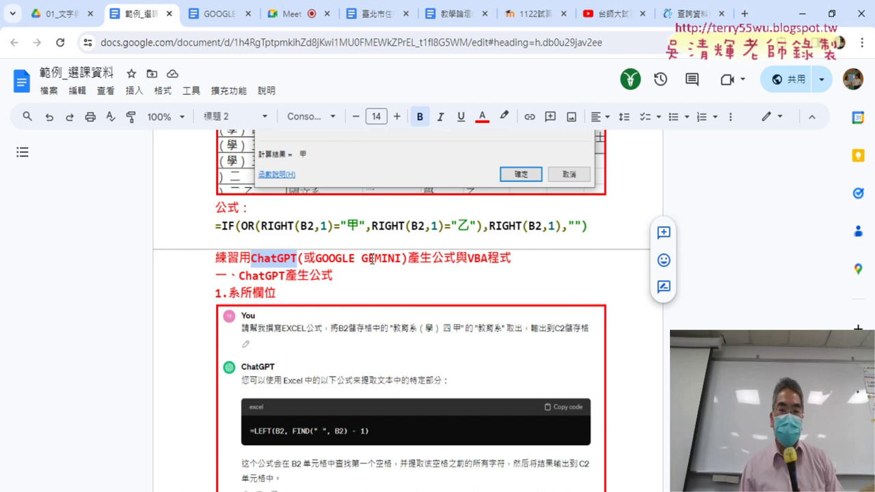
pyautogui.click(745, 13)
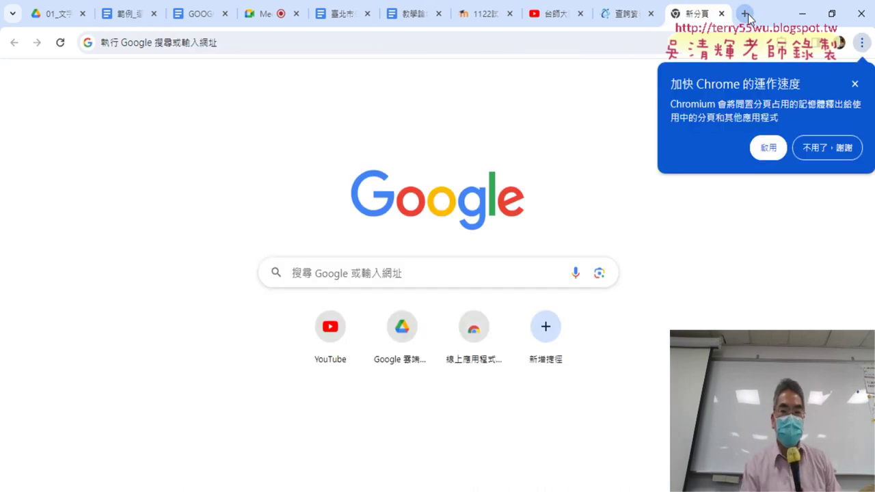
# - Search Google for ChatGPT
pyautogui.click(394, 42)
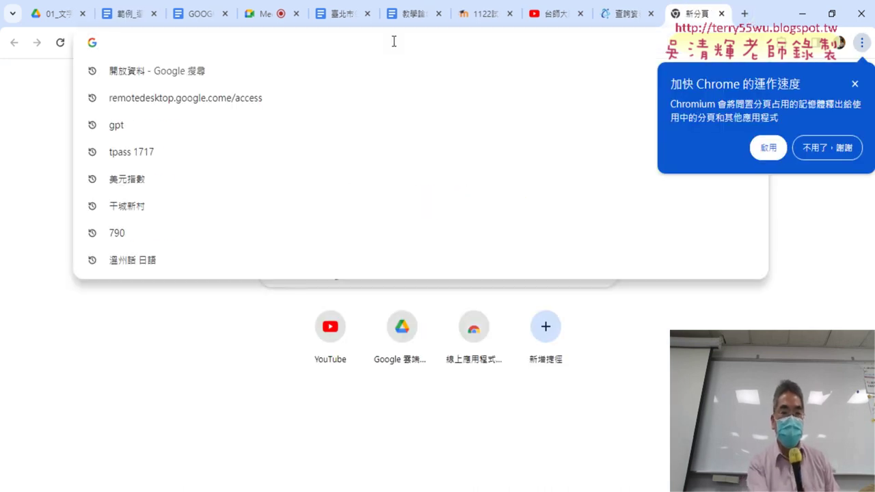
pyautogui.write('ChatGPT')
pyautogui.press('Return')
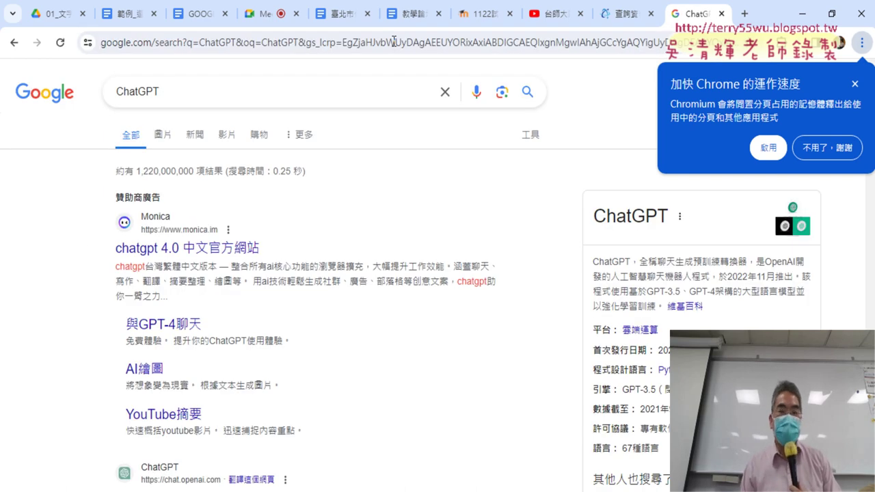
pyautogui.scroll(-2, 280, 250)
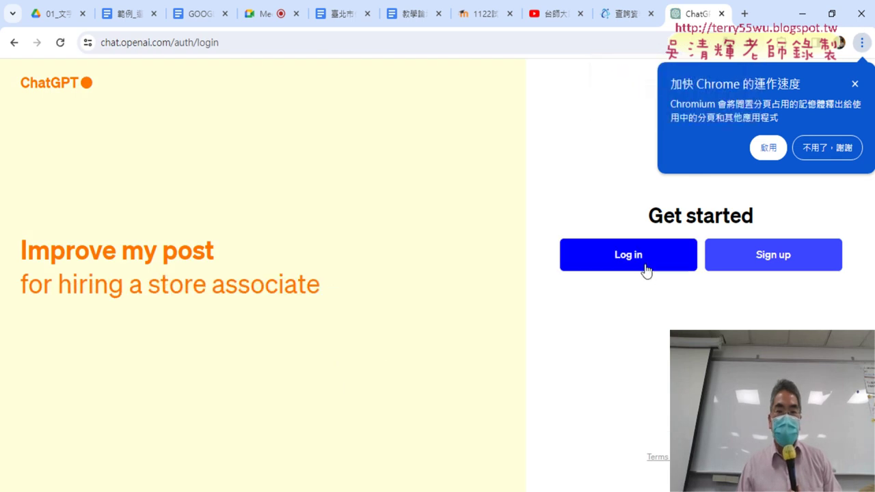
# - Log in to ChatGPT with Google, decline Chrome's suggestion, and return to 範例_選課資料
pyautogui.click(646, 271)
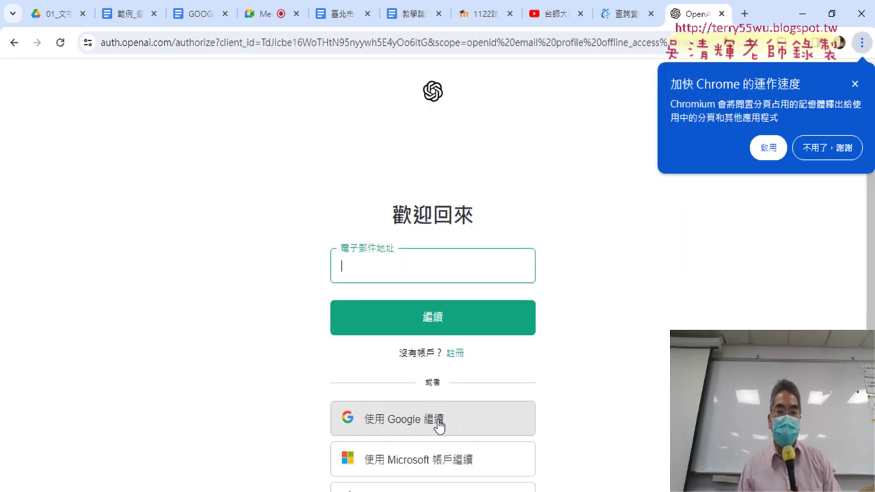
pyautogui.click(445, 423)
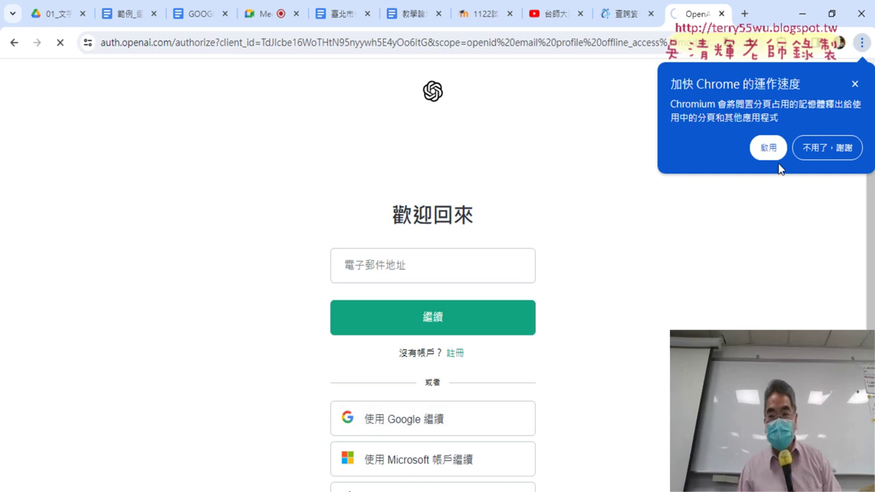
pyautogui.click(817, 153)
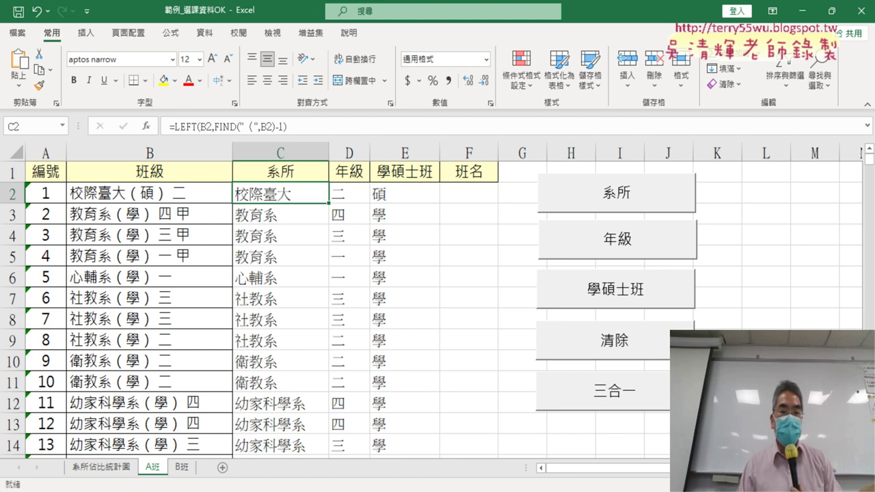
pyautogui.moveTo(388, 491)
pyautogui.click(344, 458)
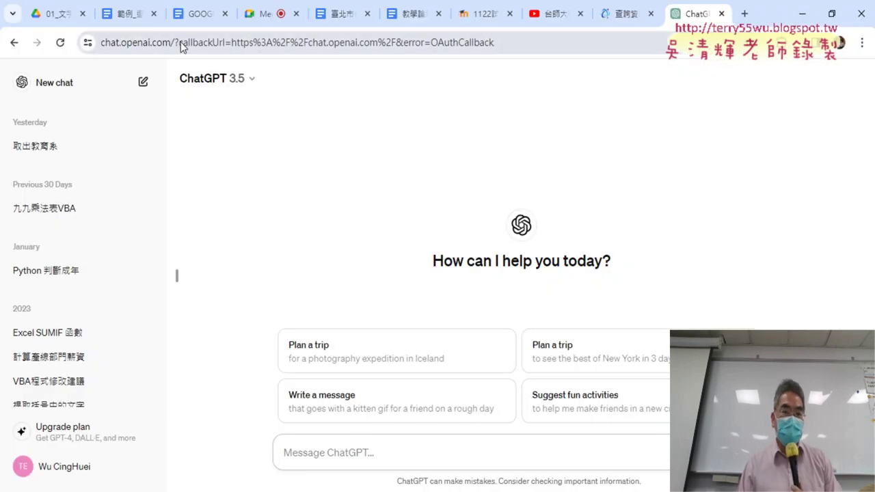
pyautogui.click(122, 15)
# - Scroll through the ChatGPT formula examples in the 範例_選課資料 doc
pyautogui.scroll(-1, 342, 263)
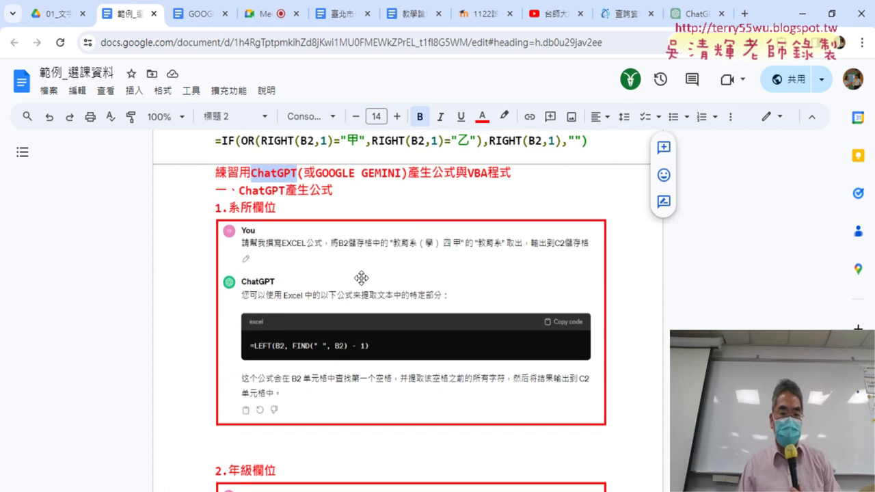
pyautogui.scroll(-2, 361, 275)
pyautogui.scroll(-2, 361, 275)
pyautogui.scroll(-2, 361, 276)
pyautogui.scroll(-2, 361, 276)
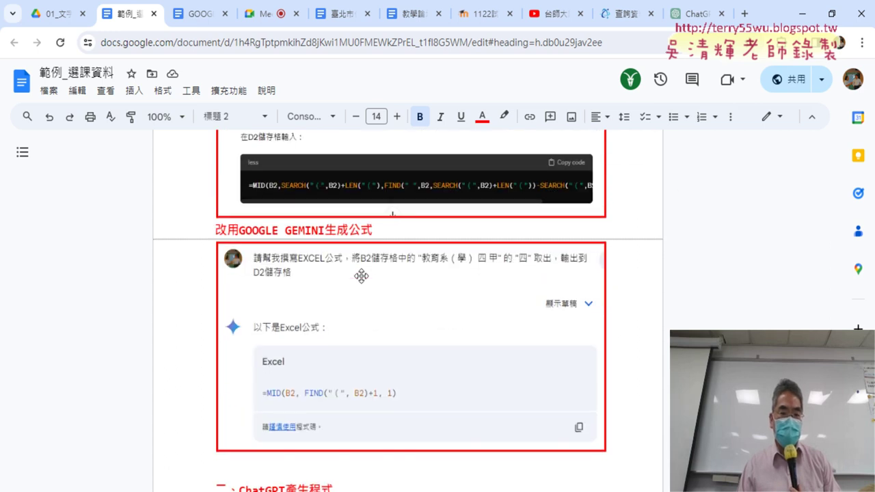
pyautogui.scroll(-1, 361, 276)
pyautogui.scroll(-2, 362, 276)
pyautogui.scroll(1, 362, 276)
pyautogui.scroll(2, 363, 275)
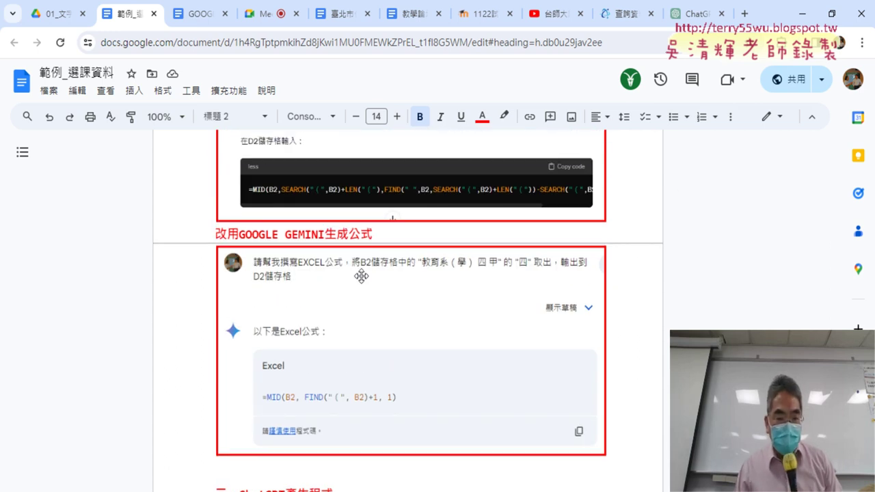
pyautogui.scroll(2, 362, 275)
pyautogui.scroll(1, 362, 274)
pyautogui.scroll(4, 331, 261)
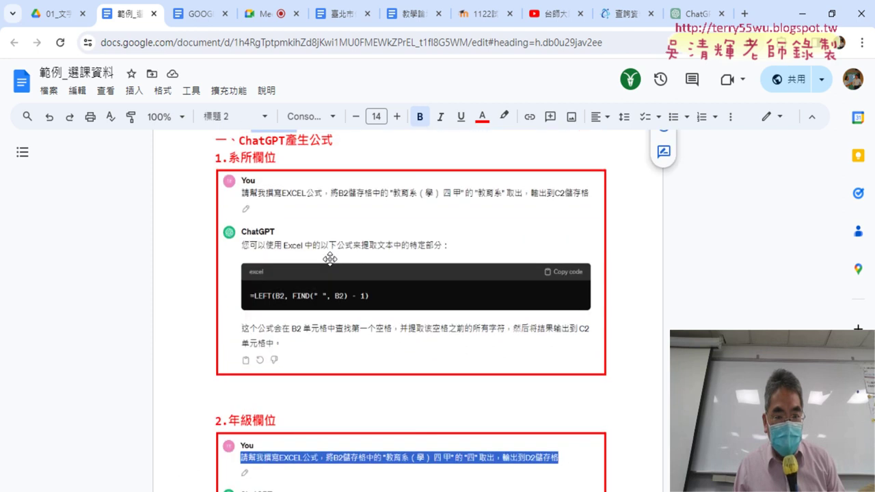
pyautogui.scroll(1, 331, 261)
pyautogui.scroll(1, 331, 261)
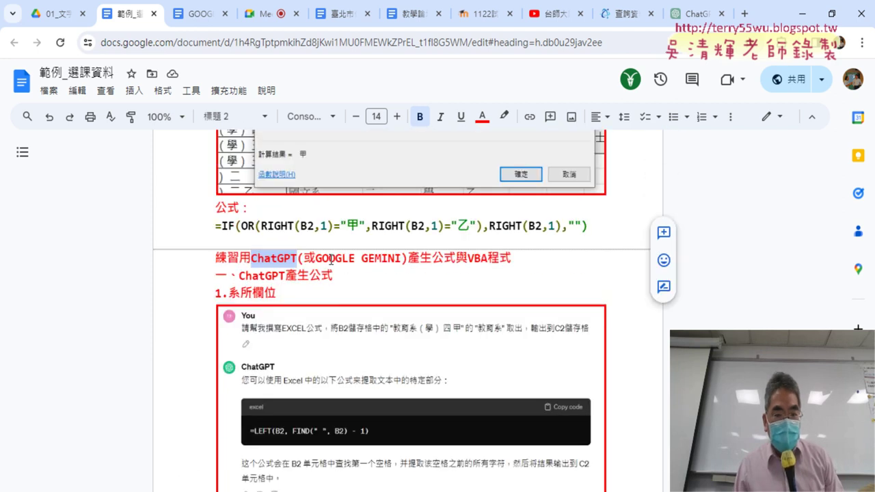
pyautogui.scroll(-2, 331, 260)
pyautogui.scroll(-2, 331, 261)
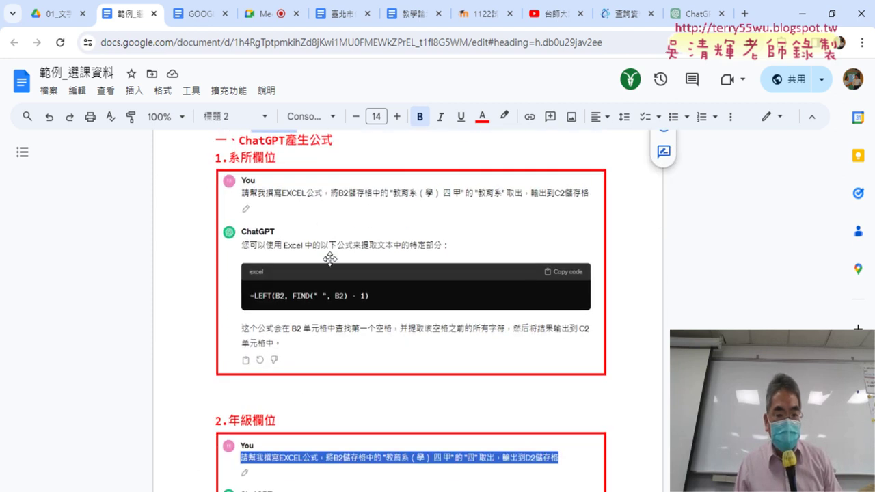
pyautogui.click(294, 401)
pyautogui.scroll(1, 276, 281)
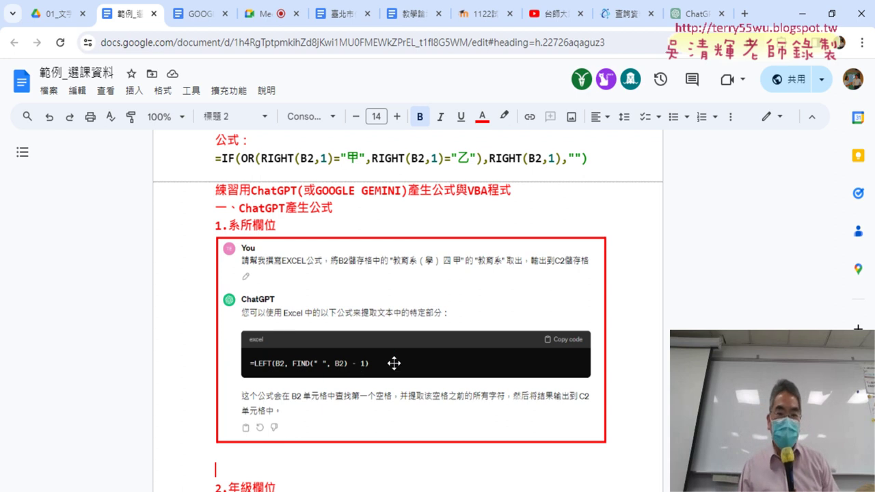
# - Review the Gemini section, selecting GEMINI in its heading, then return to Excel
pyautogui.scroll(-5, 390, 361)
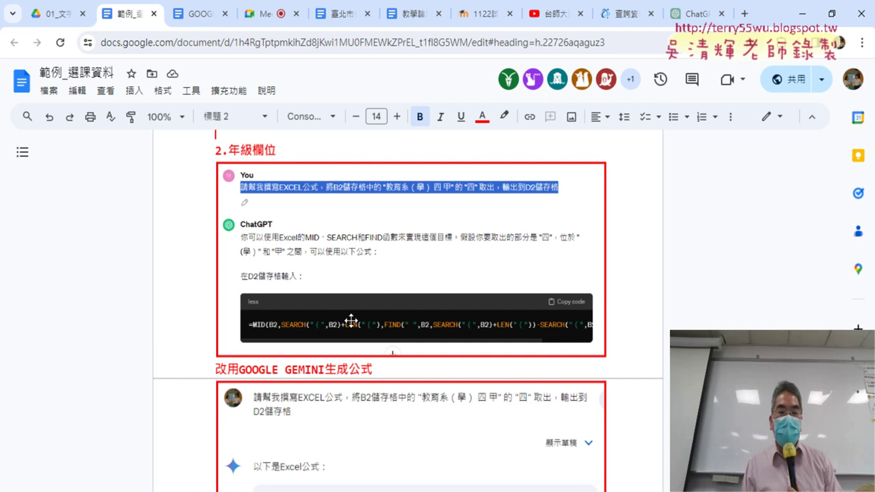
pyautogui.scroll(-2, 279, 290)
pyautogui.scroll(-2, 280, 274)
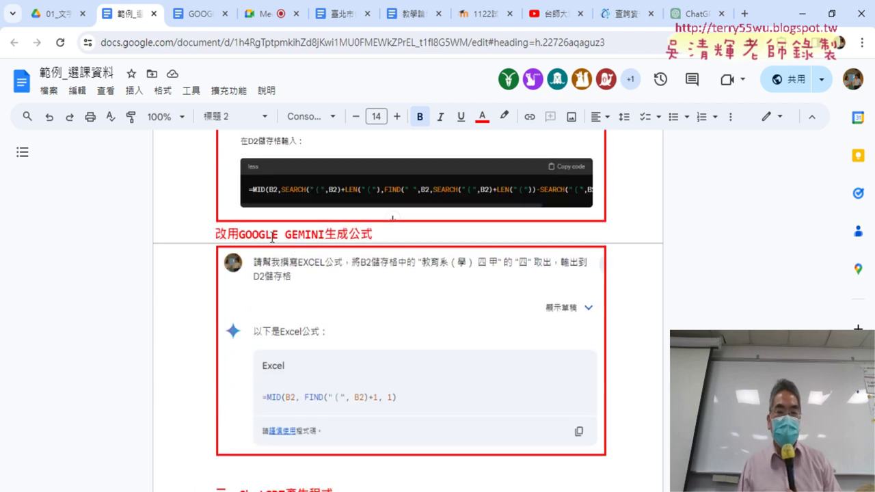
pyautogui.moveTo(288, 237); pyautogui.dragTo(325, 237)
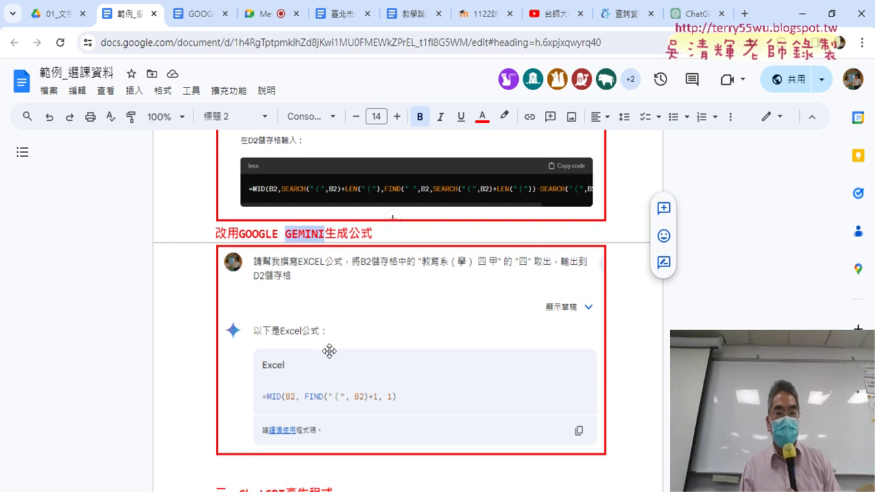
pyautogui.scroll(-1, 328, 351)
pyautogui.scroll(3, 335, 341)
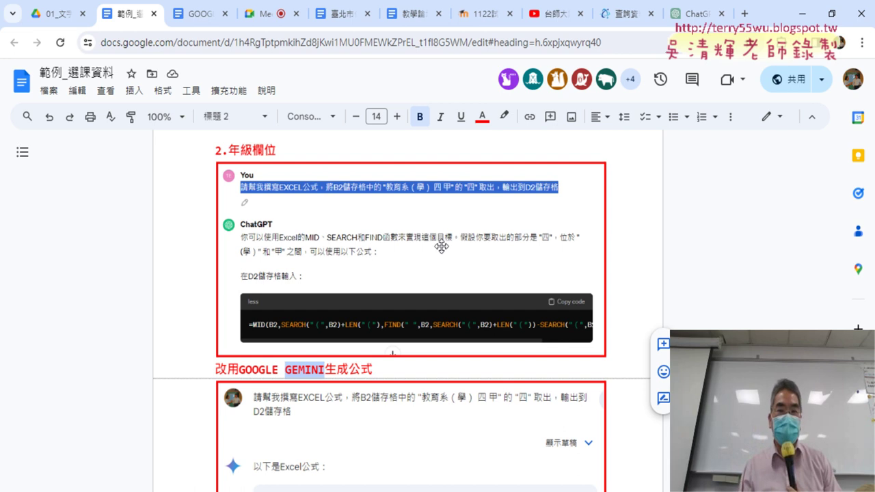
pyautogui.scroll(-4, 582, 277)
pyautogui.scroll(-2, 545, 261)
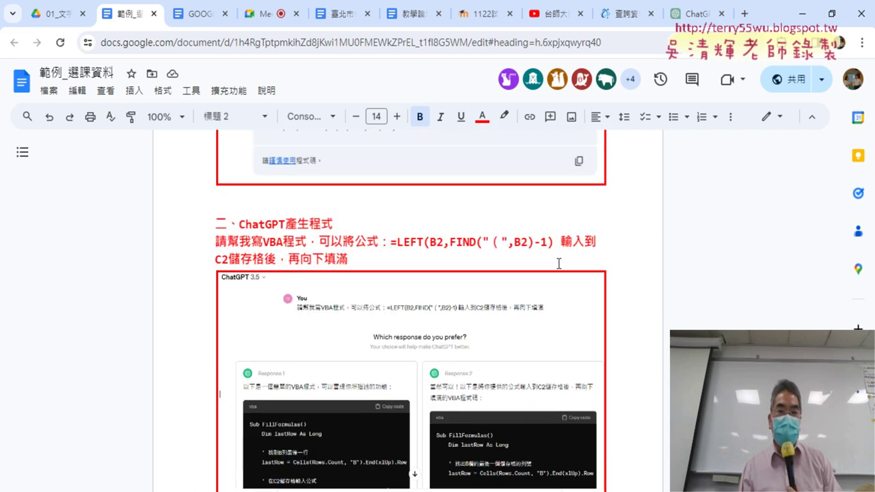
pyautogui.hotkey('alt', 'Tab')
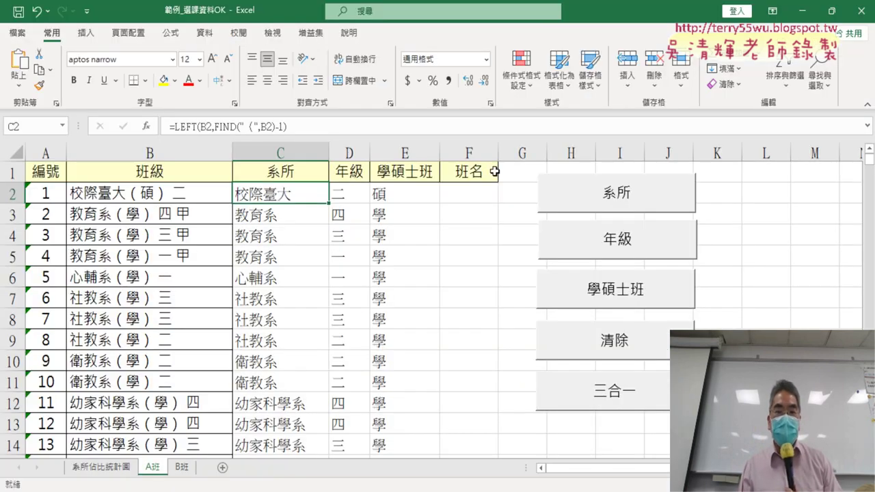
# - Select F2 under 班名, then show the 系所佔比統計圖 pivot table and pie chart sheet
pyautogui.click(478, 195)
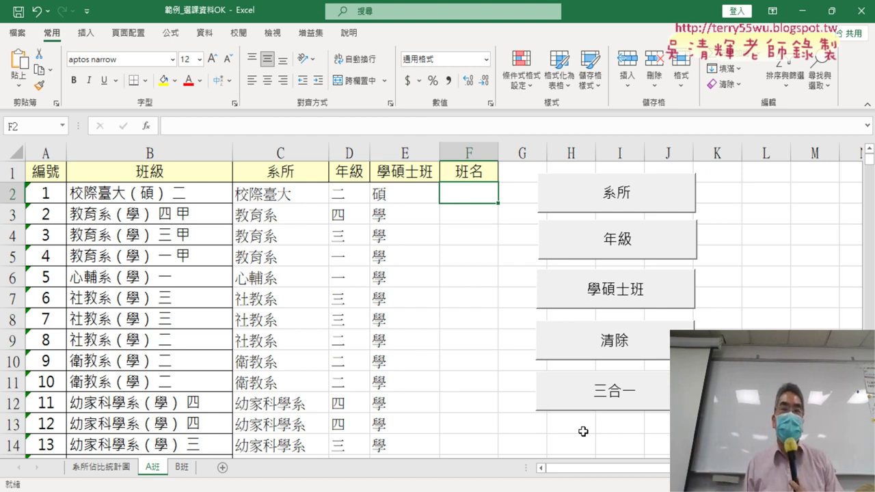
pyautogui.click(102, 469)
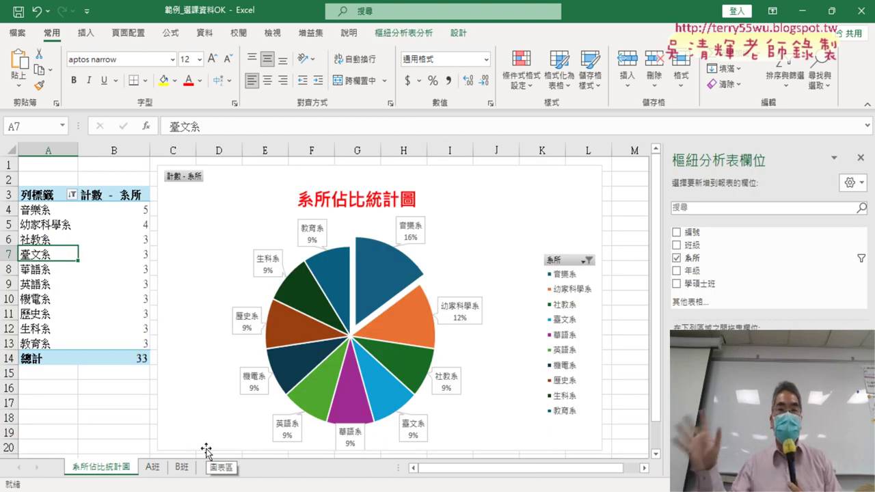
pyautogui.click(100, 278)
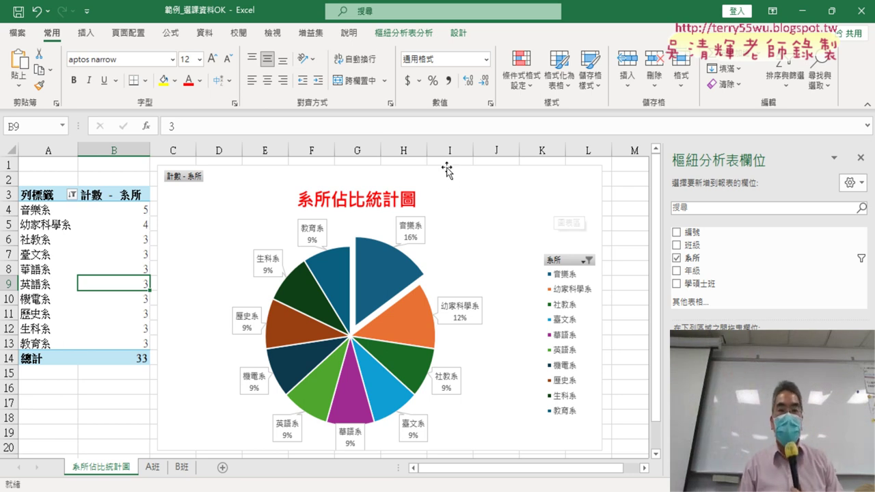
pyautogui.moveTo(389, 491)
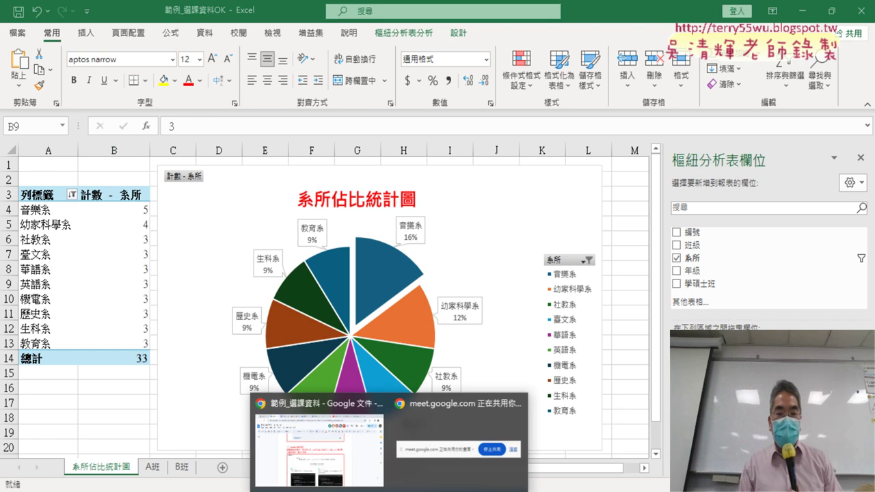
# - Return to the 01_文字與資料函數 Drive folder and open the 臺北市住宅竊盜點位資訊 doc
pyautogui.click(318, 438)
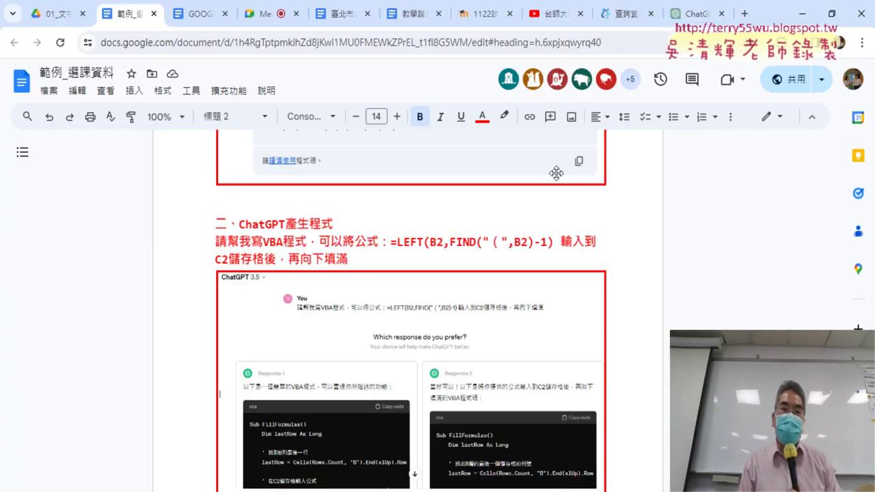
pyautogui.click(51, 15)
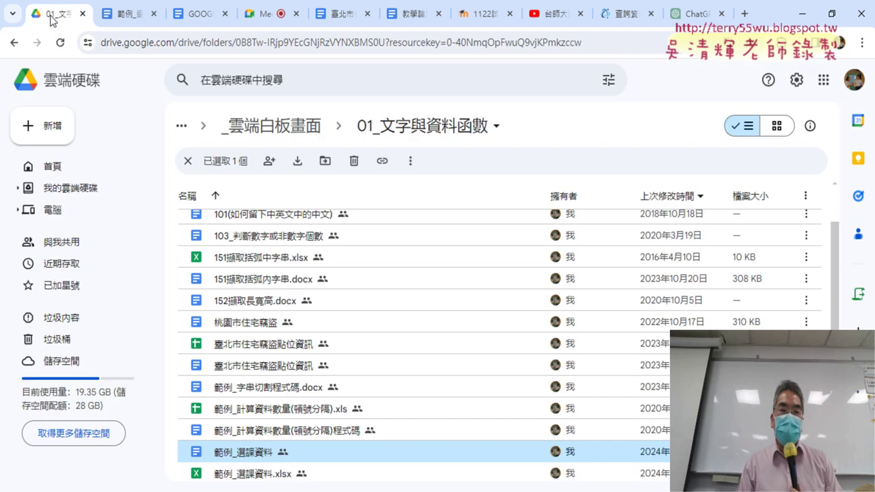
pyautogui.scroll(2, 322, 318)
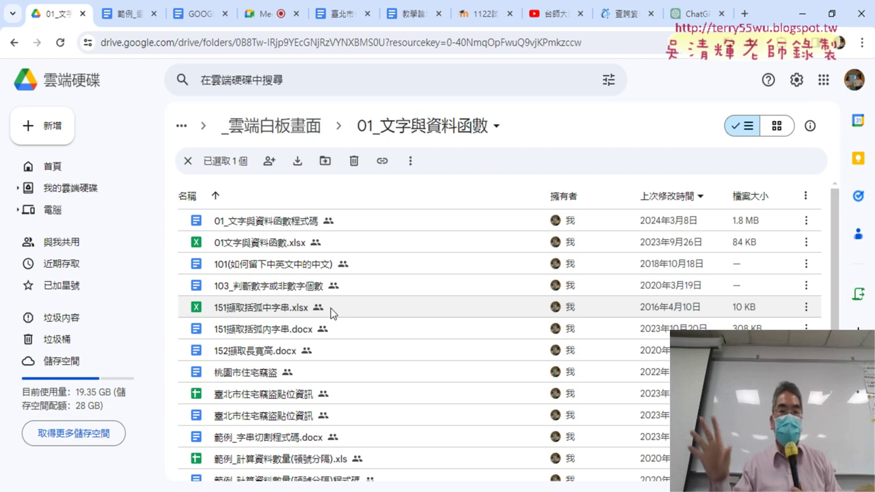
pyautogui.click(279, 420)
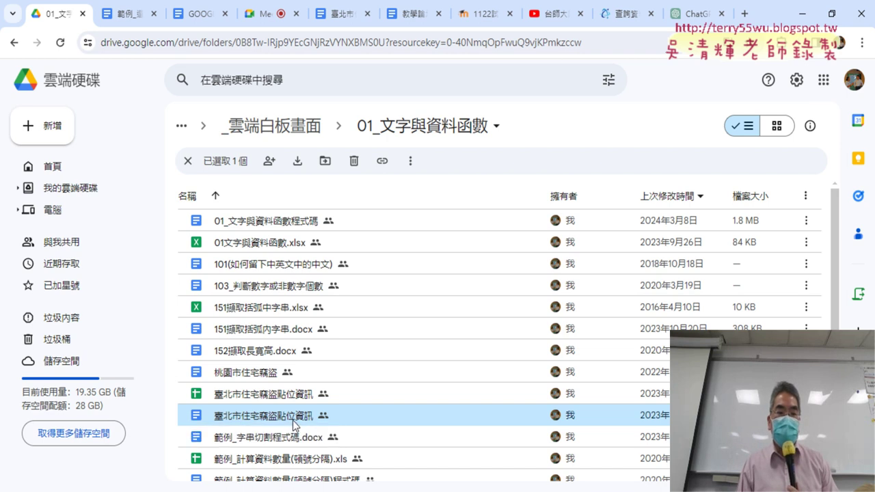
pyautogui.doubleClick(293, 418)
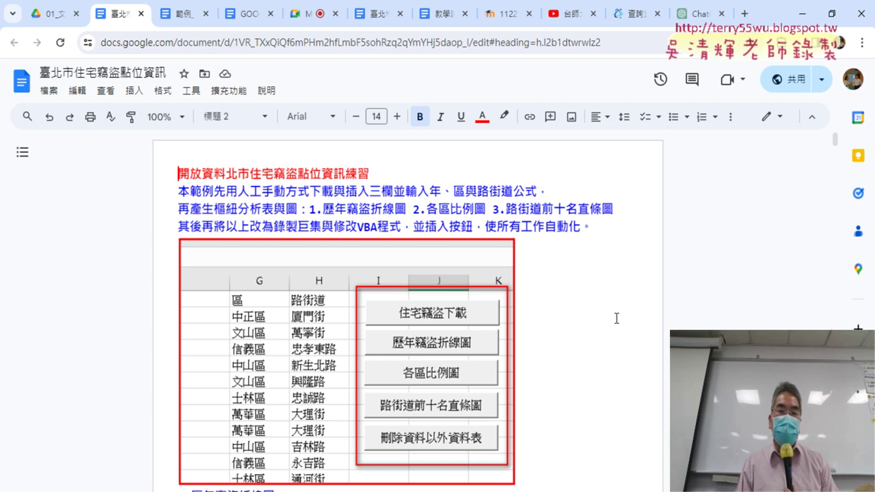
# - Scroll down the guide and highlight the question 那區竊盜案件最多
pyautogui.scroll(-1, 616, 318)
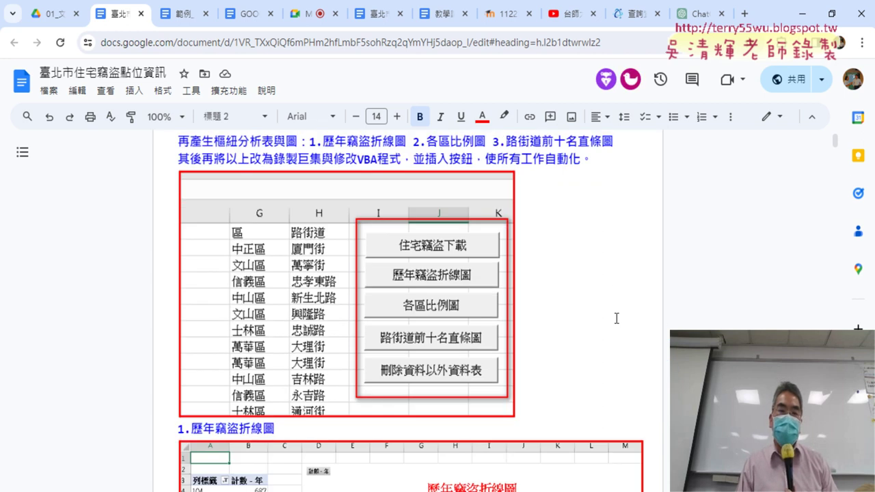
pyautogui.scroll(-4, 616, 319)
pyautogui.scroll(-4, 615, 315)
pyautogui.scroll(-4, 614, 312)
pyautogui.scroll(-4, 610, 308)
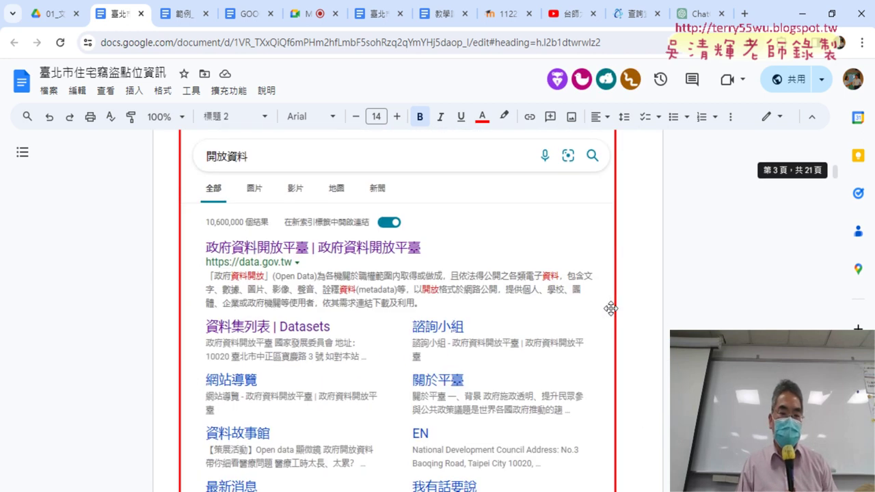
pyautogui.scroll(-5, 611, 308)
pyautogui.scroll(-5, 610, 308)
pyautogui.scroll(-5, 610, 308)
pyautogui.scroll(-4, 609, 309)
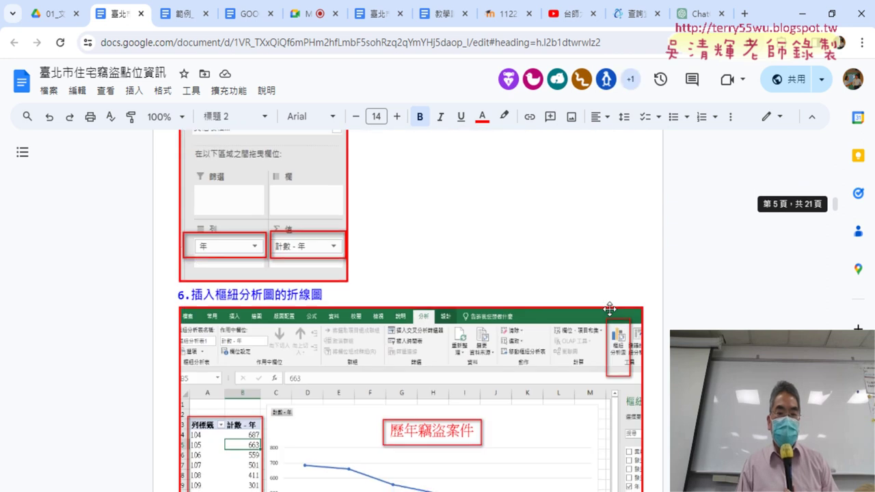
pyautogui.scroll(-5, 609, 309)
pyautogui.scroll(-5, 610, 309)
pyautogui.scroll(-5, 610, 310)
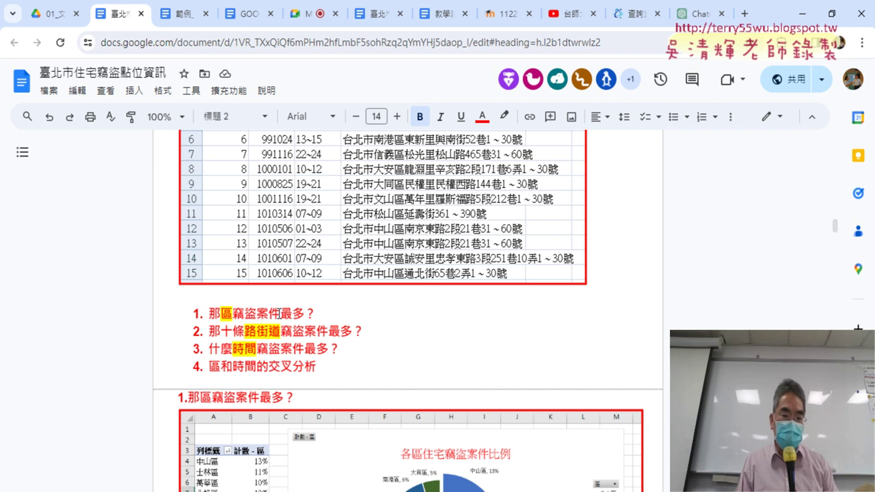
pyautogui.moveTo(209, 313); pyautogui.dragTo(305, 313)
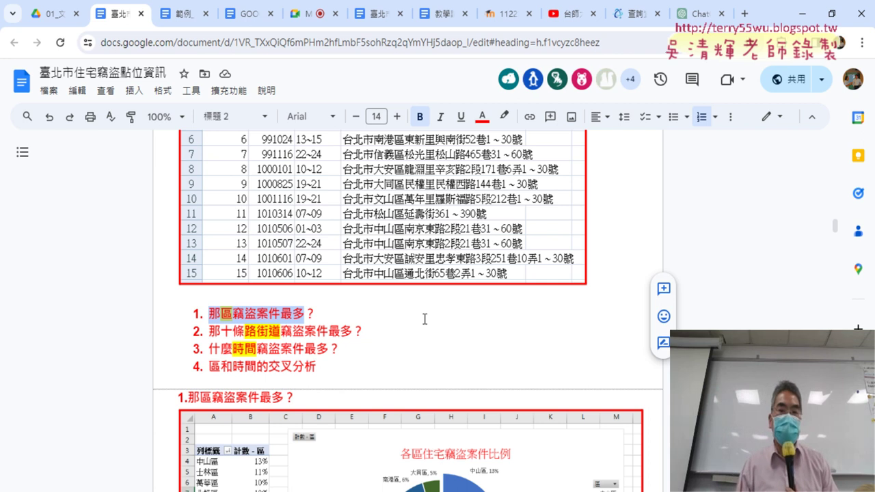
# - Back at the top, select the search term 開放資料 in heading 1.GOOGLE:開放資料
pyautogui.scroll(3, 424, 318)
pyautogui.scroll(4, 526, 347)
pyautogui.scroll(5, 547, 344)
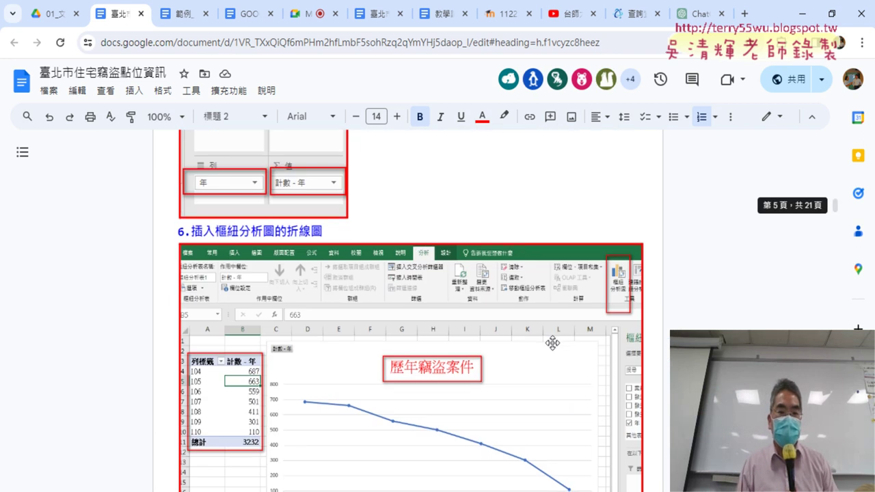
pyautogui.scroll(-2, 607, 350)
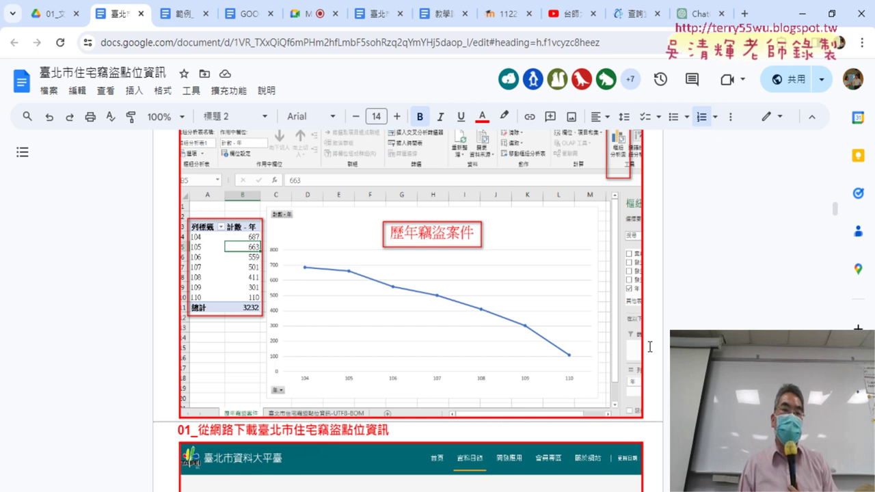
pyautogui.scroll(1, 597, 346)
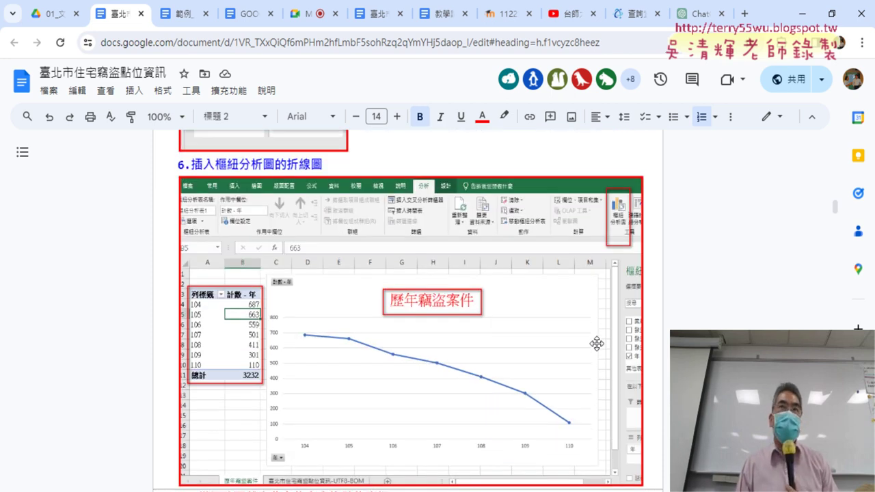
pyautogui.scroll(3, 519, 319)
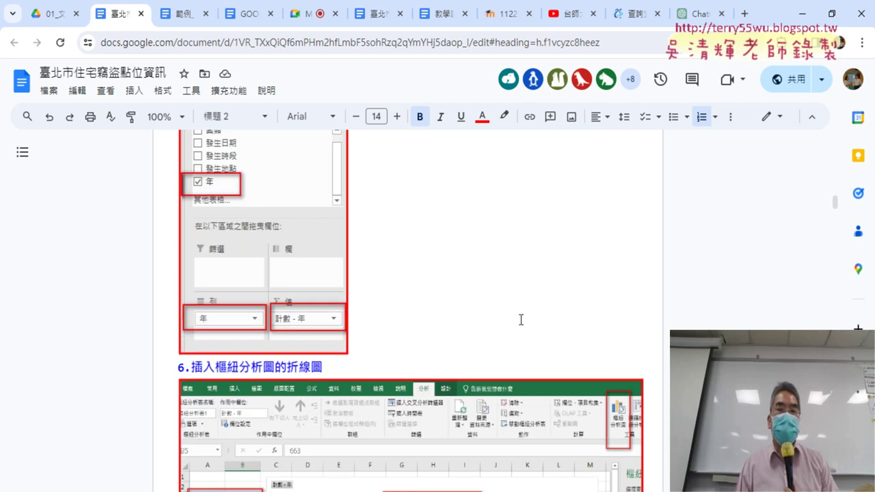
pyautogui.scroll(4, 506, 241)
pyautogui.scroll(5, 497, 244)
pyautogui.scroll(5, 497, 241)
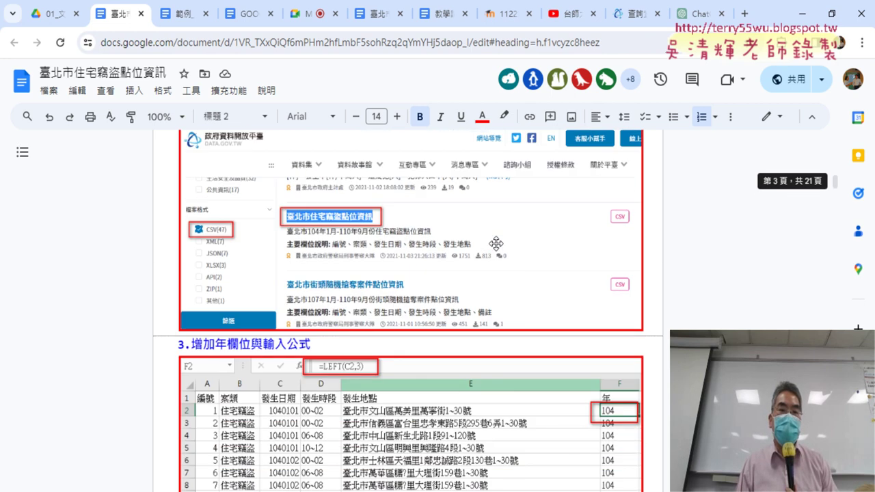
pyautogui.scroll(5, 498, 240)
pyautogui.scroll(4, 498, 242)
pyautogui.scroll(2, 498, 242)
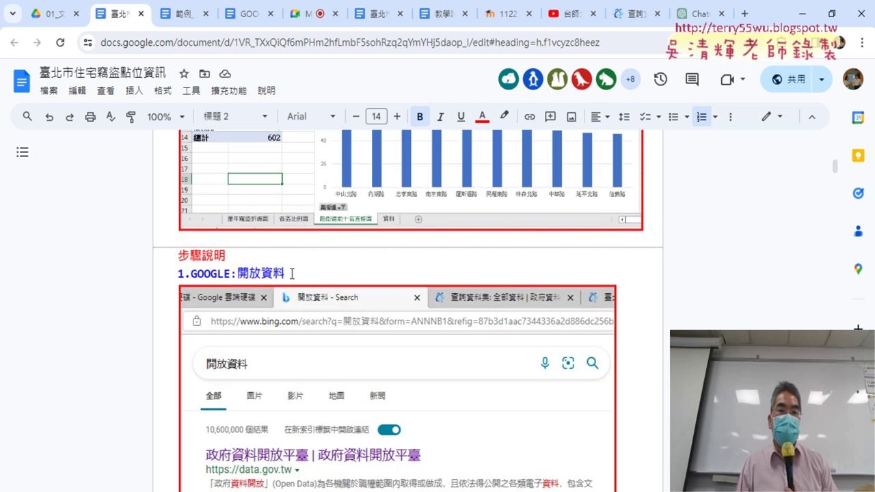
pyautogui.doubleClick(289, 274)
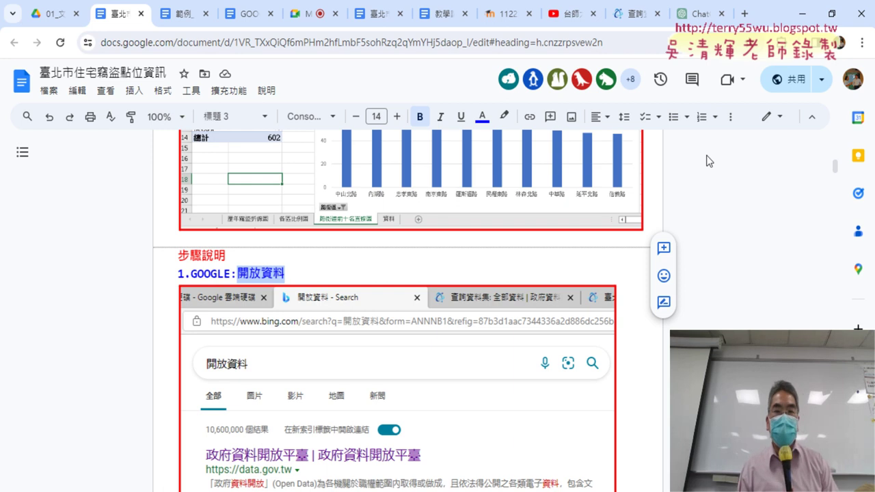
# - Web-search 開放資料 in a new tab and open the 政府資料開放平臺 site
pyautogui.click(744, 14)
pyautogui.rightClick(541, 42)
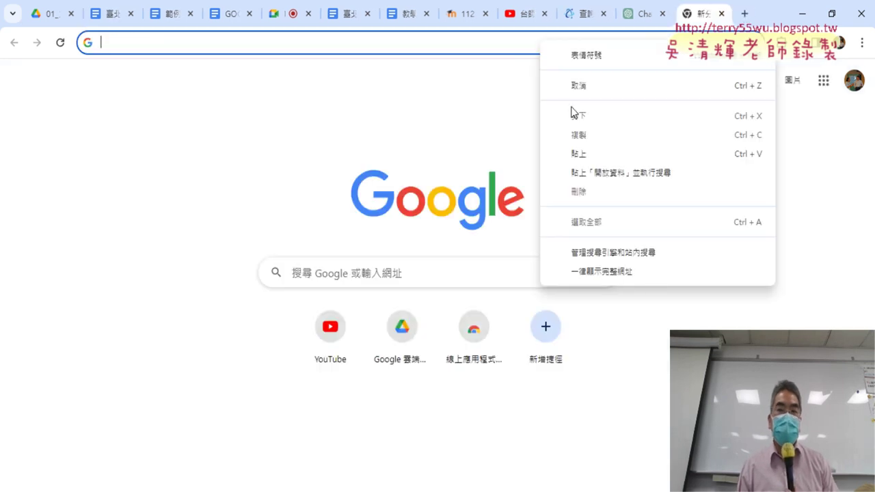
pyautogui.click(591, 154)
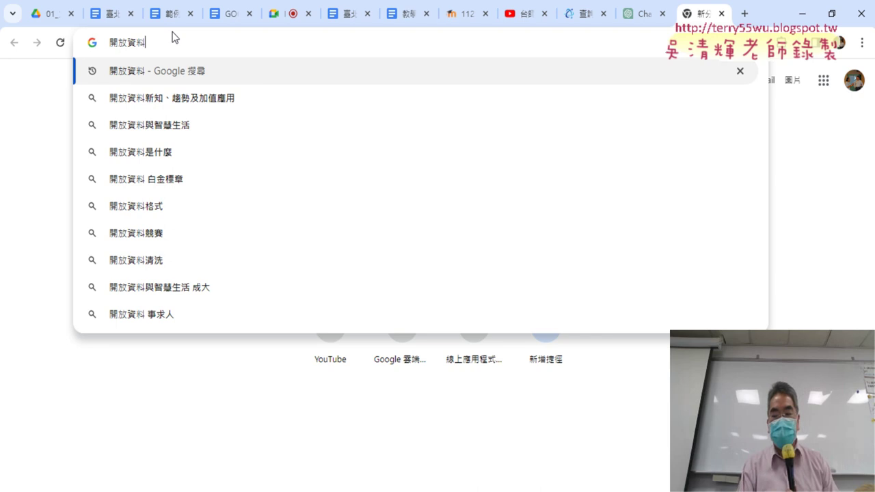
pyautogui.press('Return')
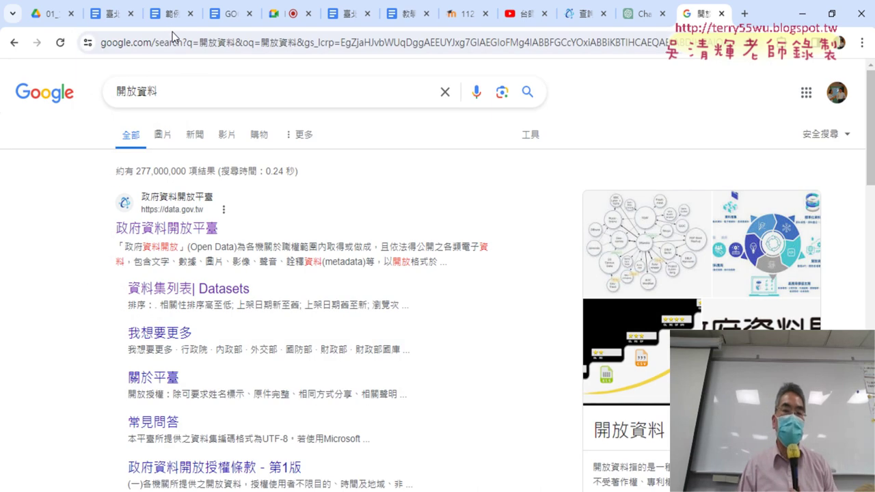
pyautogui.click(156, 230)
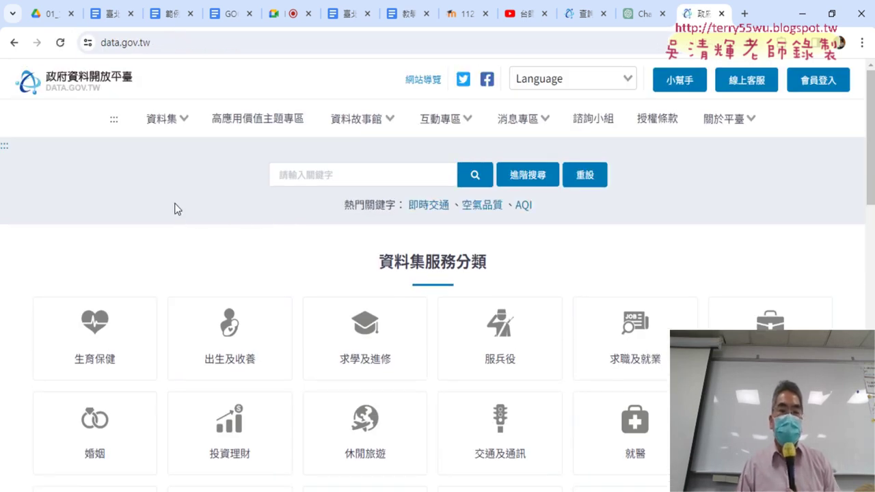
# - Search the platform's datasets for the keyword 住宅竊盜
pyautogui.scroll(-1, 189, 222)
pyautogui.scroll(-1, 157, 221)
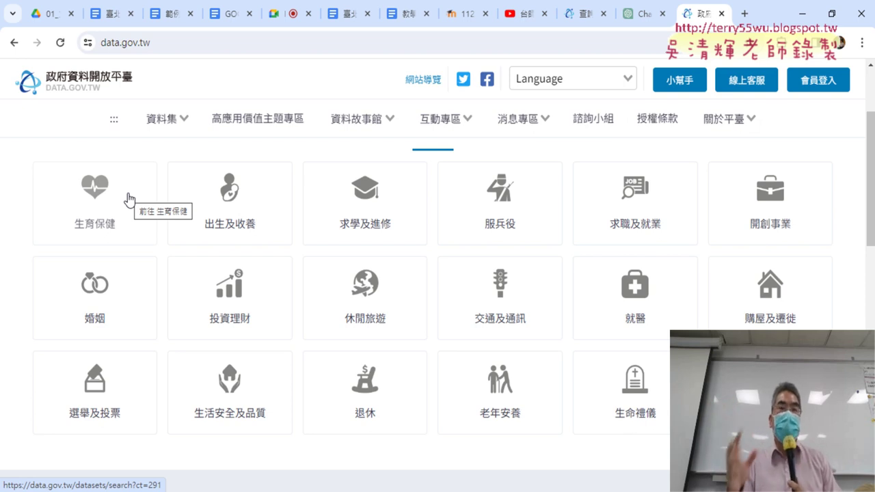
pyautogui.scroll(2, 153, 199)
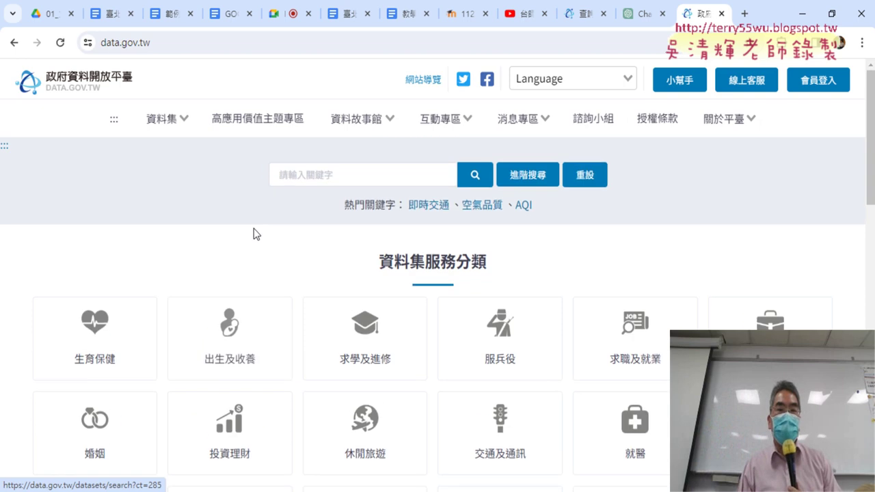
pyautogui.click(337, 170)
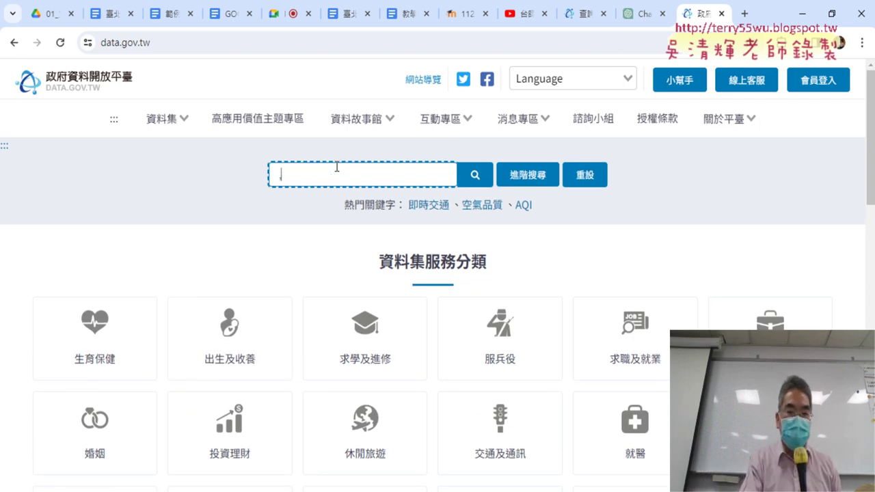
pyautogui.press('BackSpace')
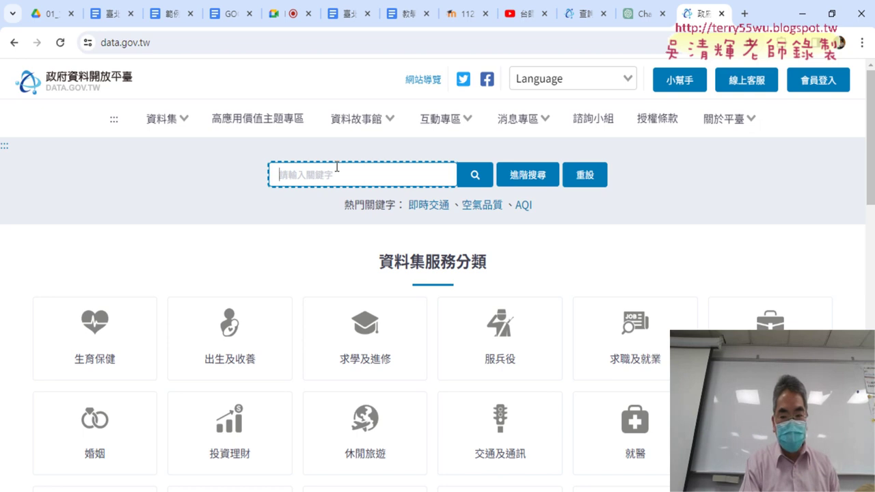
pyautogui.write('住')
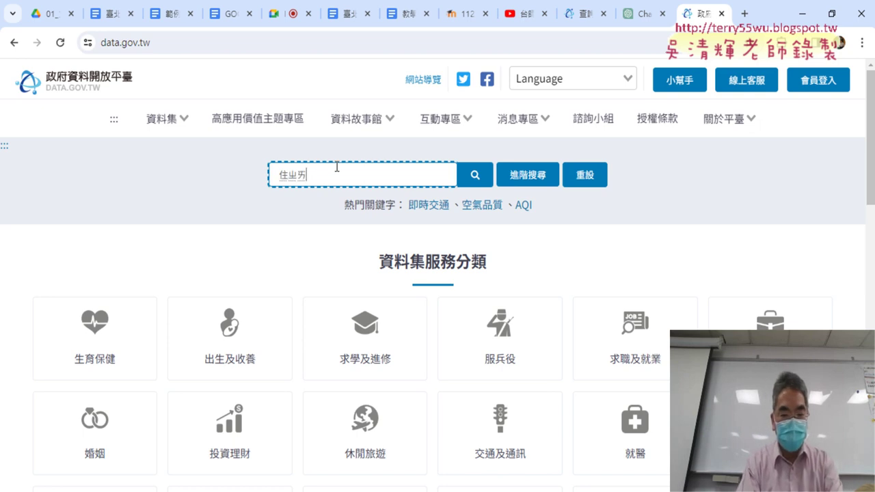
pyautogui.write('宅')
pyautogui.write('竊ㄉㄠ')
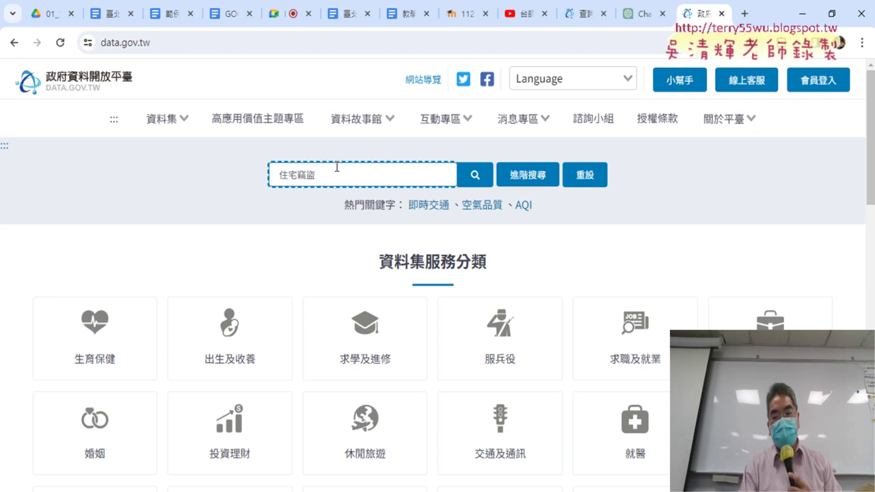
pyautogui.press('Return')
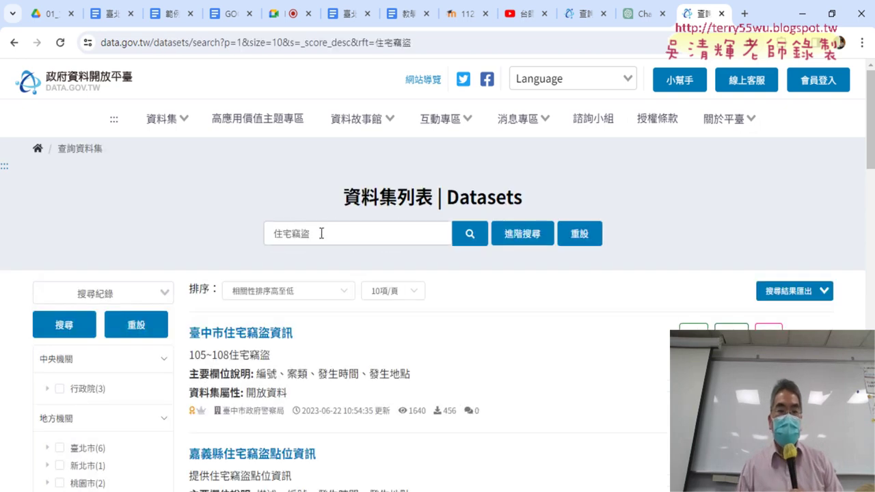
# - Highlight the 臺北市住宅竊盜點位資訊 result, underlining its title and circling its CSV format
pyautogui.moveTo(321, 233); pyautogui.dragTo(219, 175)
pyautogui.scroll(-2, 202, 163)
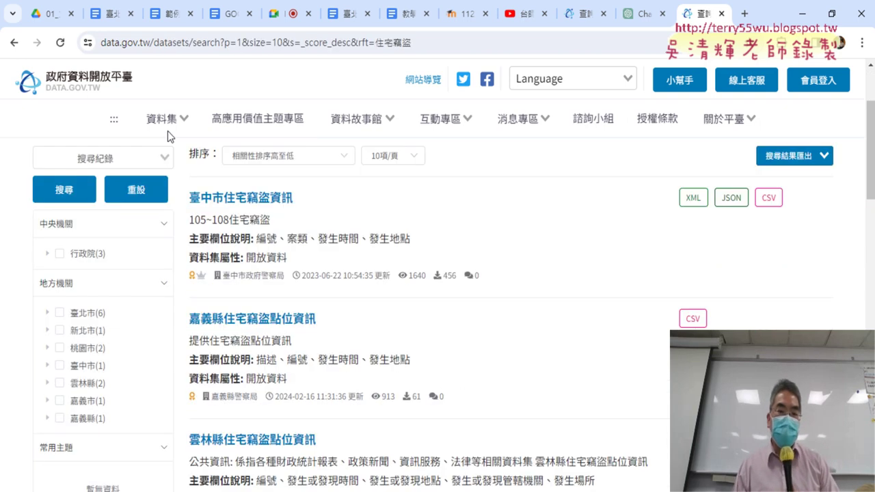
pyautogui.moveTo(180, 198); pyautogui.dragTo(317, 200)
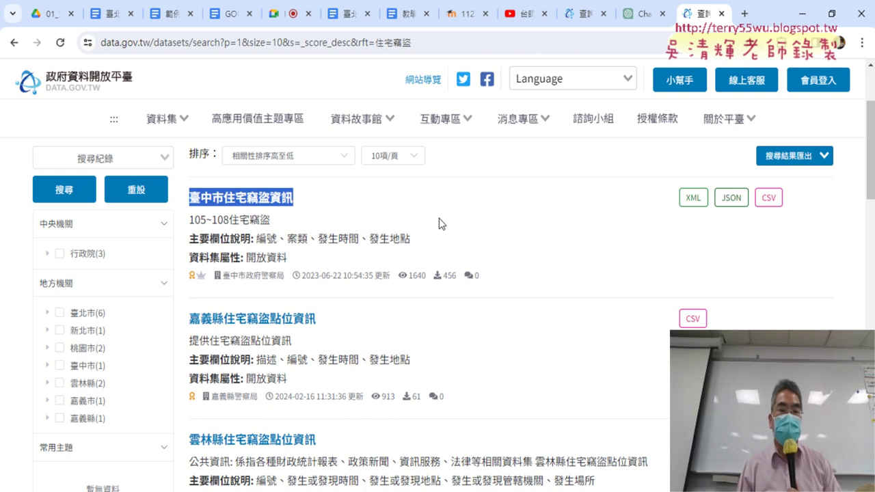
pyautogui.scroll(-2, 520, 226)
pyautogui.scroll(-2, 521, 225)
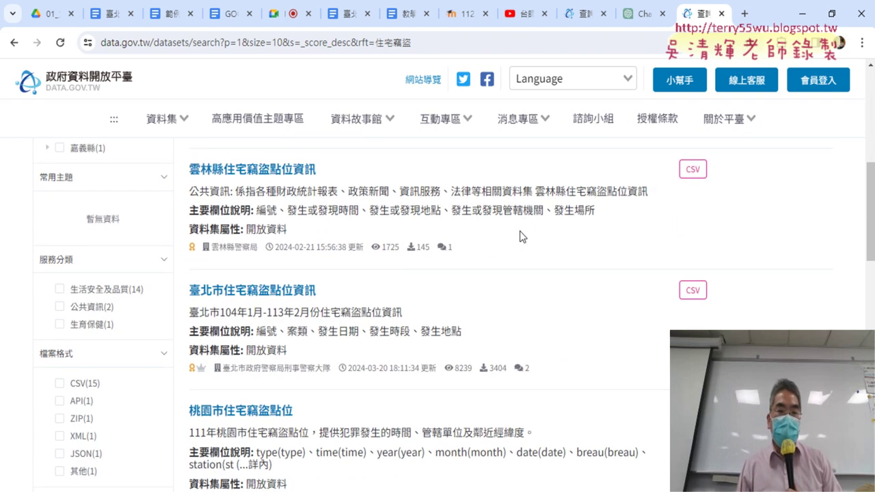
pyautogui.moveTo(186, 290); pyautogui.dragTo(318, 291)
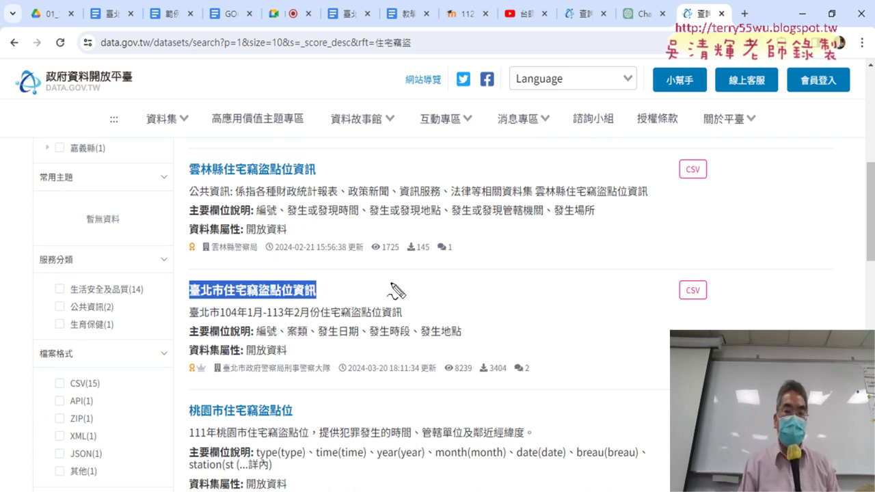
pyautogui.moveTo(193, 296); pyautogui.dragTo(307, 301)
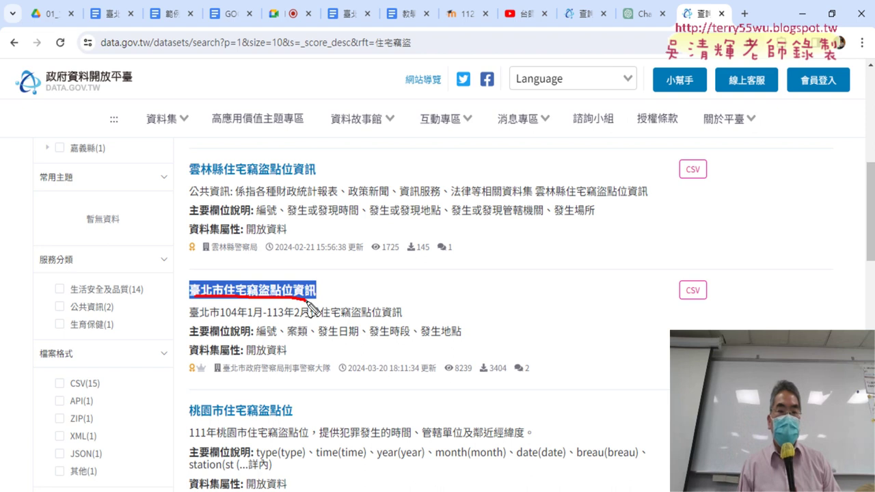
pyautogui.moveTo(700, 313); pyautogui.dragTo(705, 316)
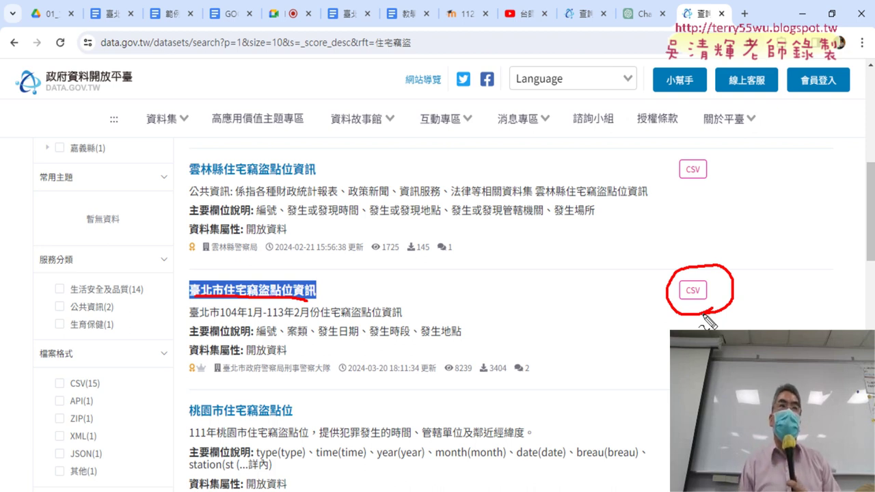
pyautogui.press('Escape')
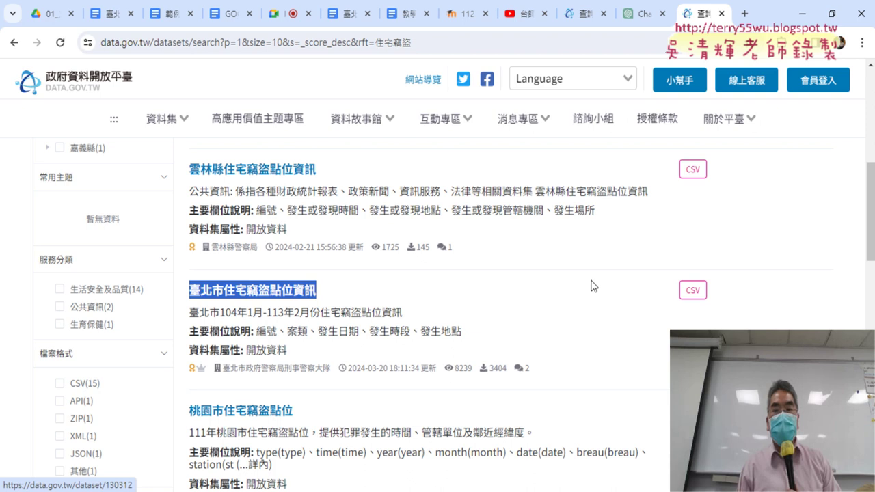
# - Open the 臺北市住宅竊盜點位資訊 dataset page and highlight its details, including the provider contact
pyautogui.click(246, 299)
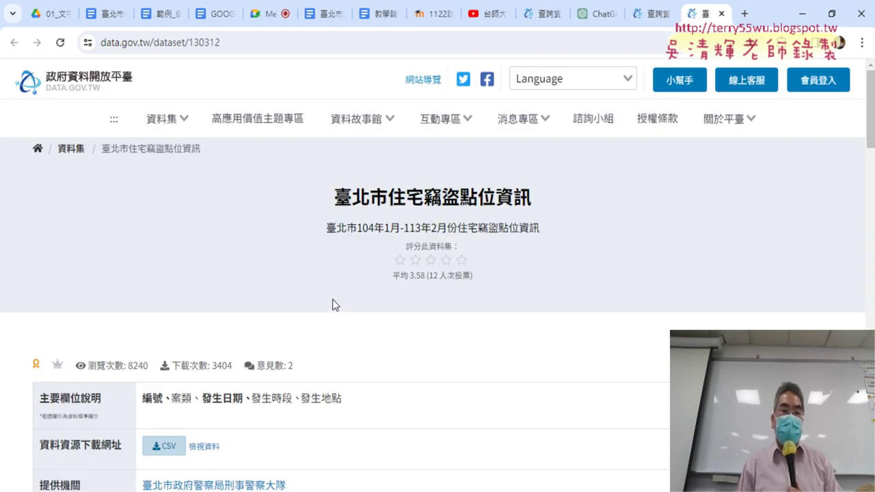
pyautogui.scroll(-3, 410, 305)
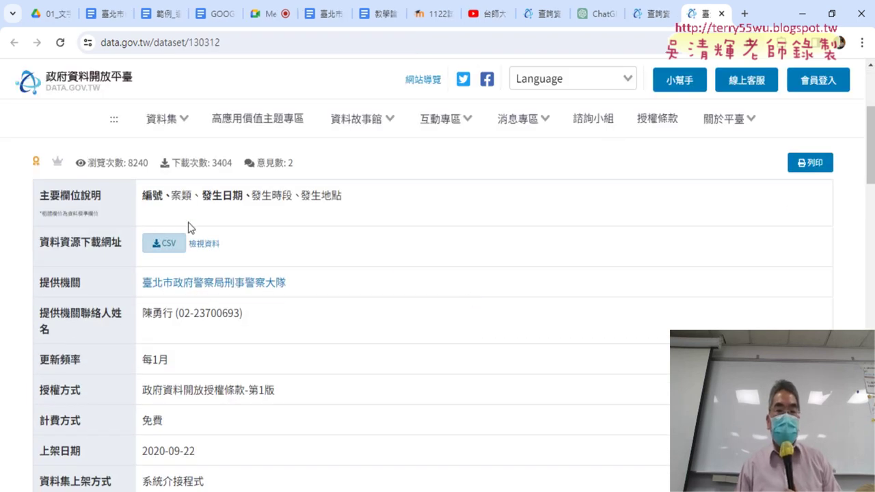
pyautogui.moveTo(154, 197)
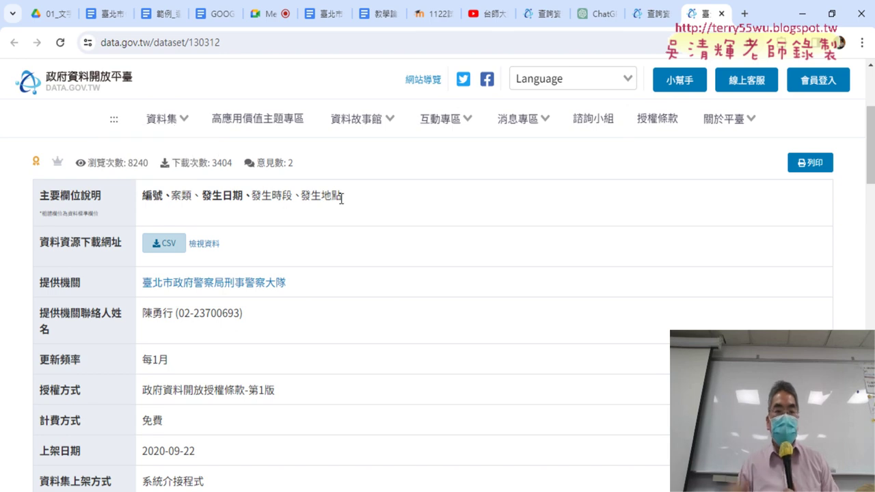
pyautogui.scroll(-1, 287, 212)
pyautogui.moveTo(216, 291); pyautogui.dragTo(144, 292)
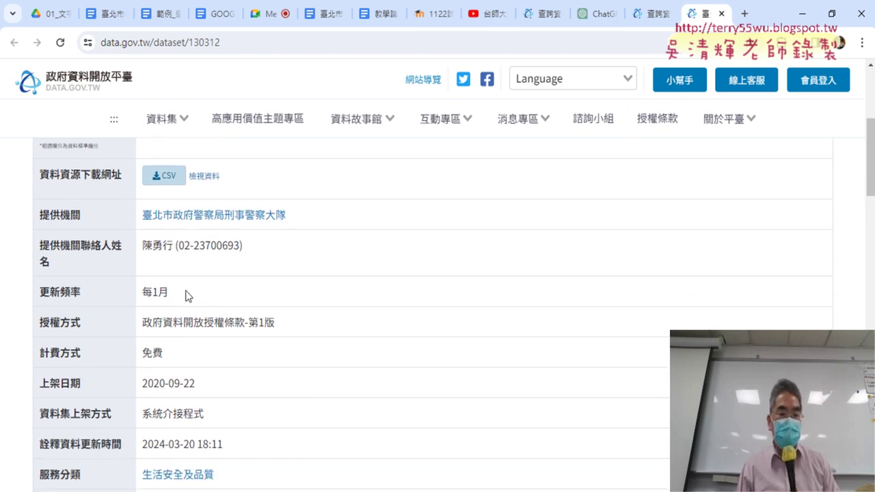
pyautogui.scroll(-2, 338, 312)
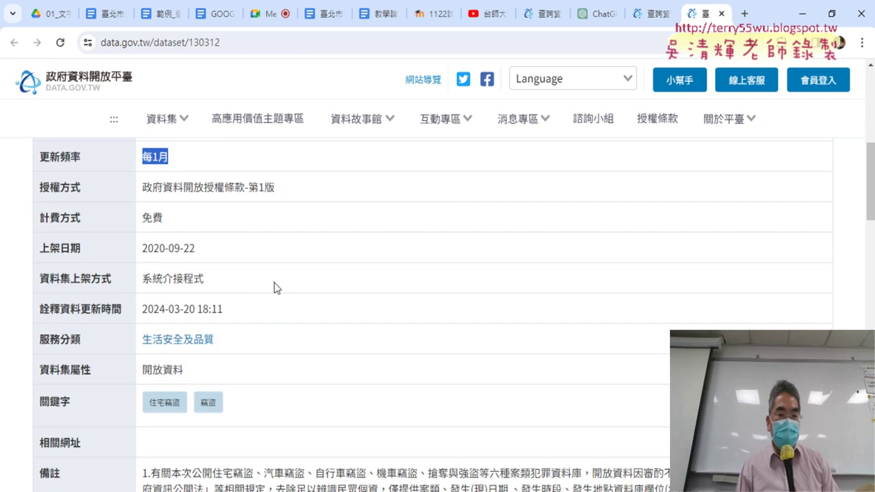
pyautogui.scroll(1, 252, 290)
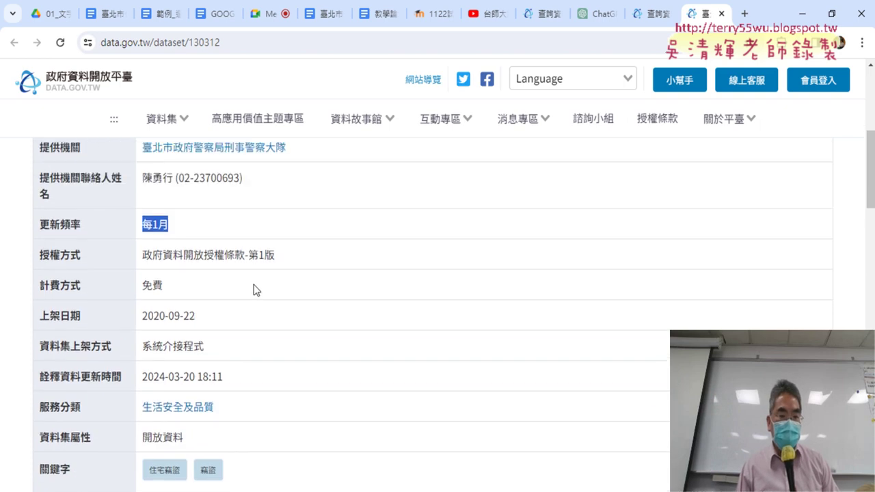
pyautogui.scroll(-1, 254, 284)
pyautogui.moveTo(227, 309); pyautogui.dragTo(147, 309)
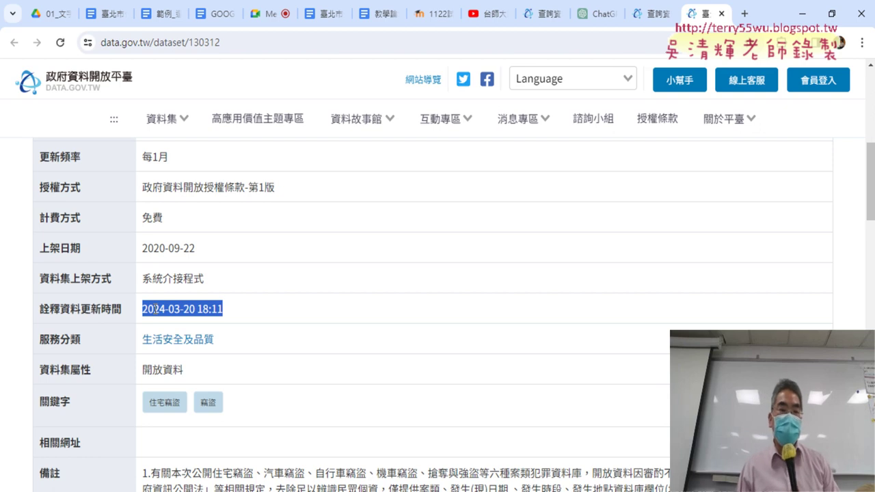
pyautogui.scroll(2, 189, 316)
pyautogui.scroll(1, 190, 316)
pyautogui.scroll(1, 274, 327)
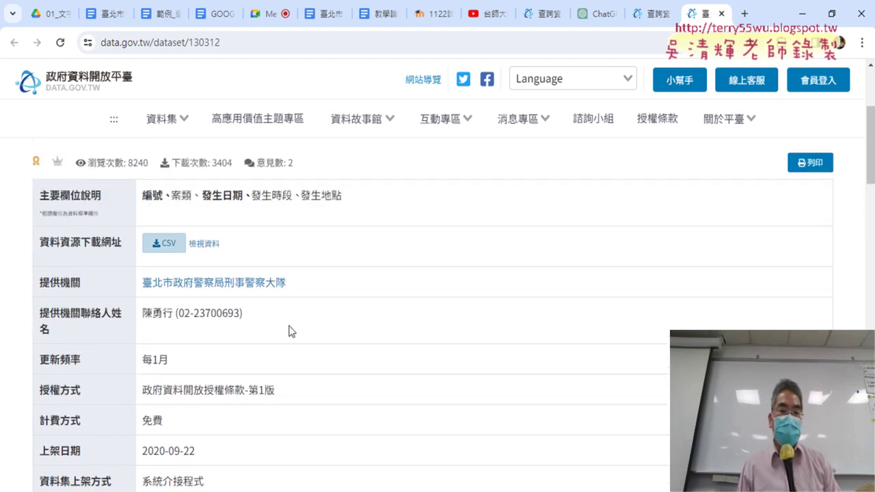
pyautogui.moveTo(148, 315); pyautogui.dragTo(239, 319)
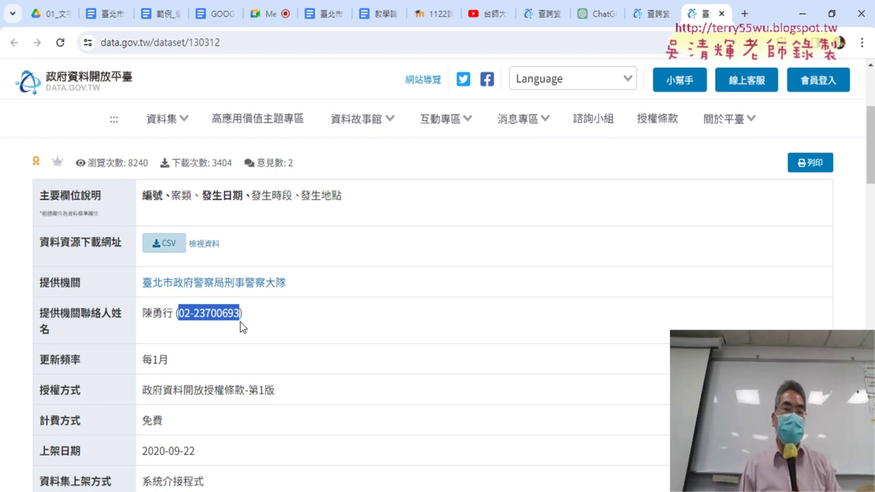
# - Download the dataset as CSV, then close the example workbook, saving its changes
pyautogui.click(163, 248)
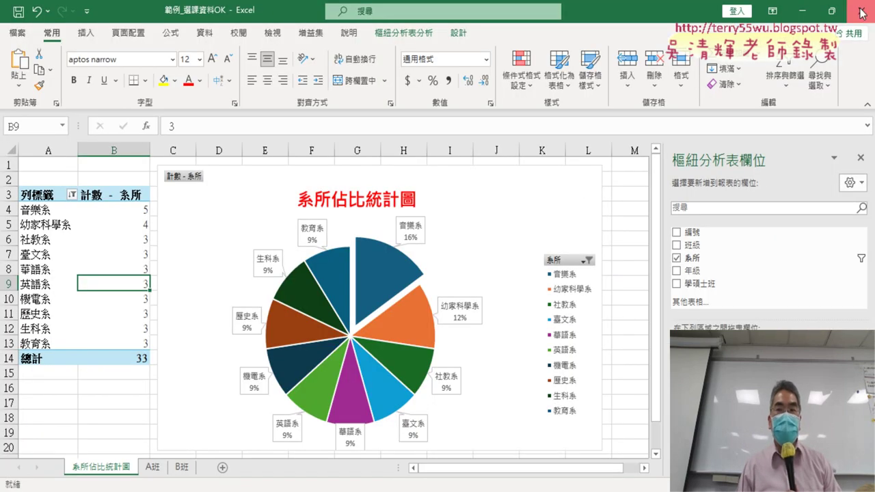
pyautogui.click(861, 10)
pyautogui.click(388, 285)
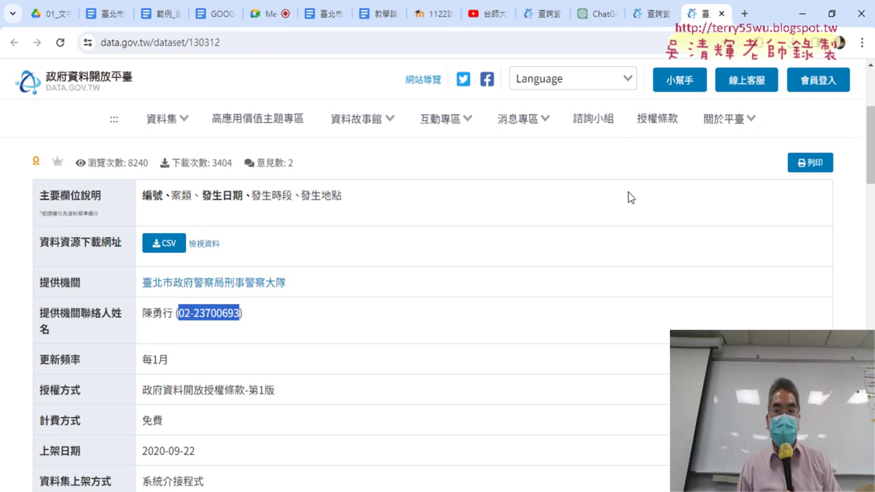
# - Open 臺北市住宅竊盜點位資訊-UTF8-BOM from the 下載 folder, close it, and show the app list
pyautogui.click(803, 43)
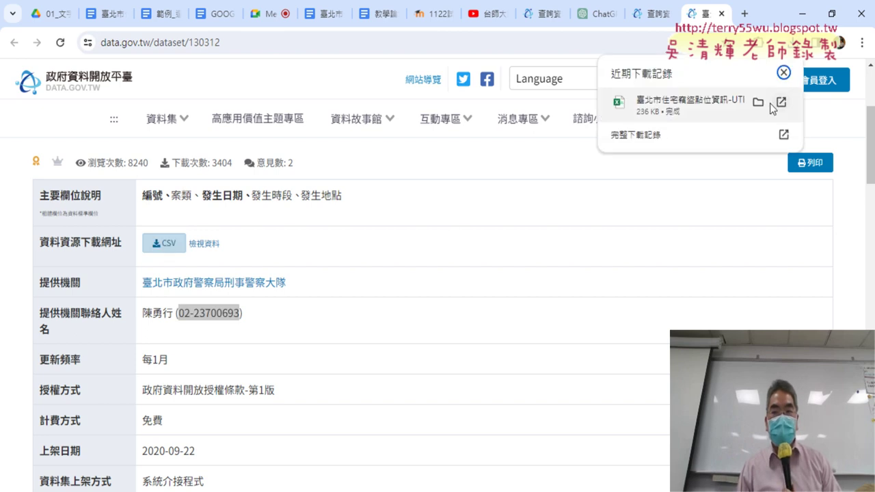
pyautogui.click(757, 102)
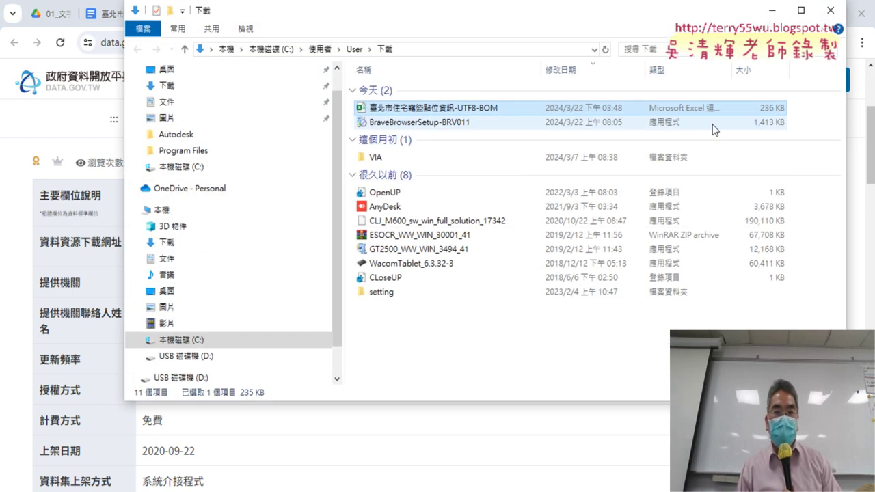
pyautogui.doubleClick(451, 109)
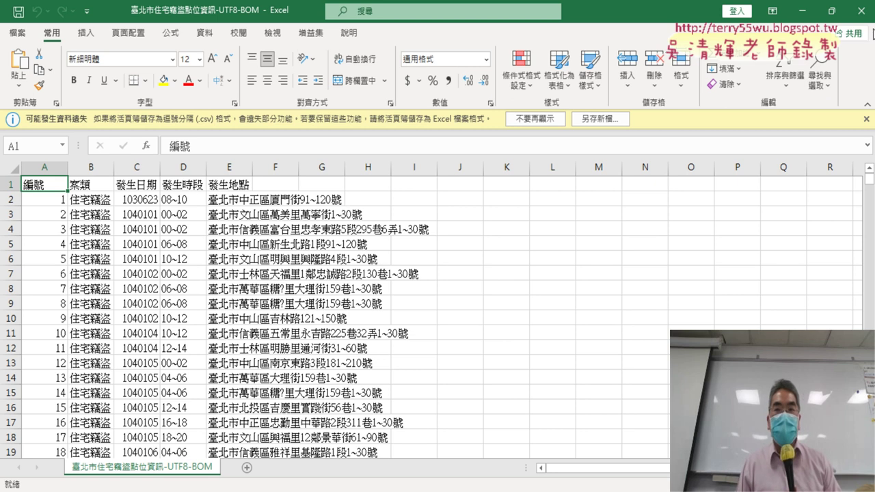
pyautogui.click(865, 15)
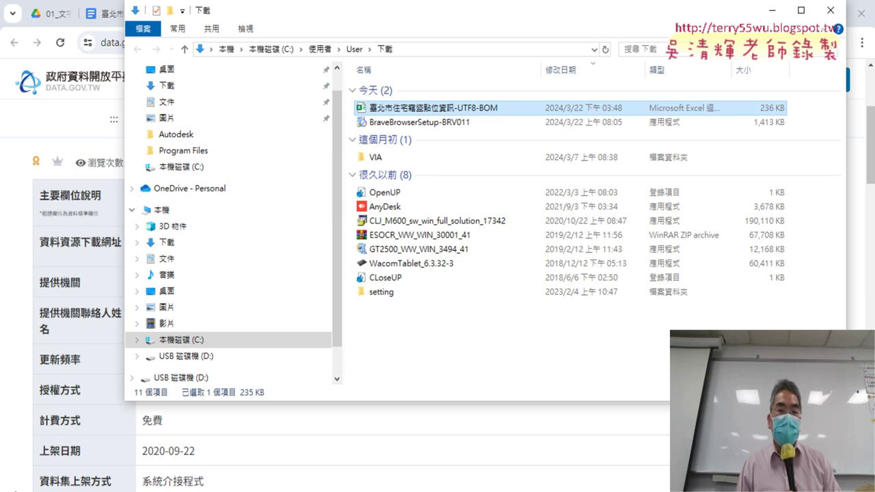
pyautogui.press('super')
# - Launch Excel from the app list and create a blank workbook
pyautogui.scroll(-5, 80, 365)
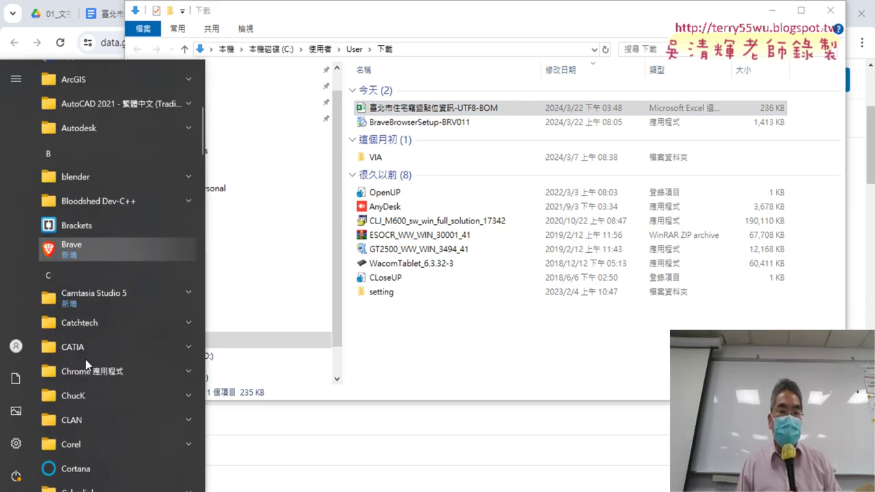
pyautogui.scroll(-5, 86, 360)
pyautogui.scroll(2, 85, 361)
pyautogui.scroll(1, 97, 339)
pyautogui.click(117, 266)
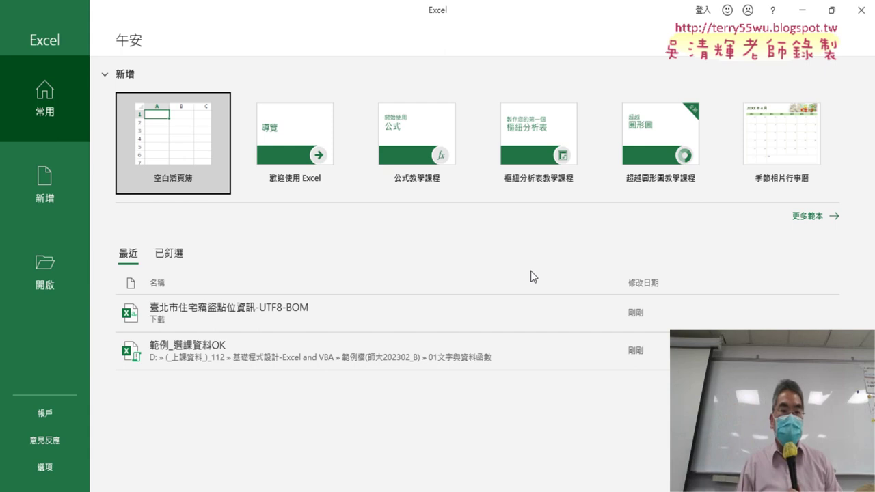
pyautogui.click(175, 155)
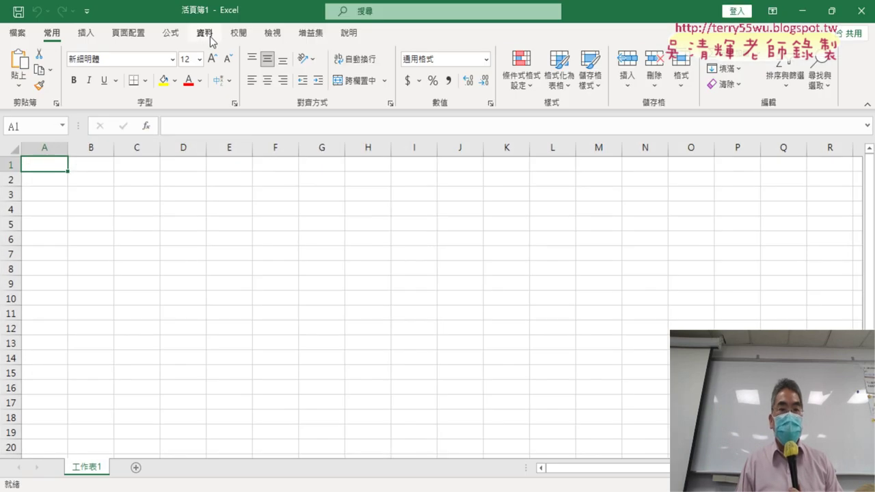
# - Show the Data tab, pointing out the From Text/CSV import option
pyautogui.click(210, 38)
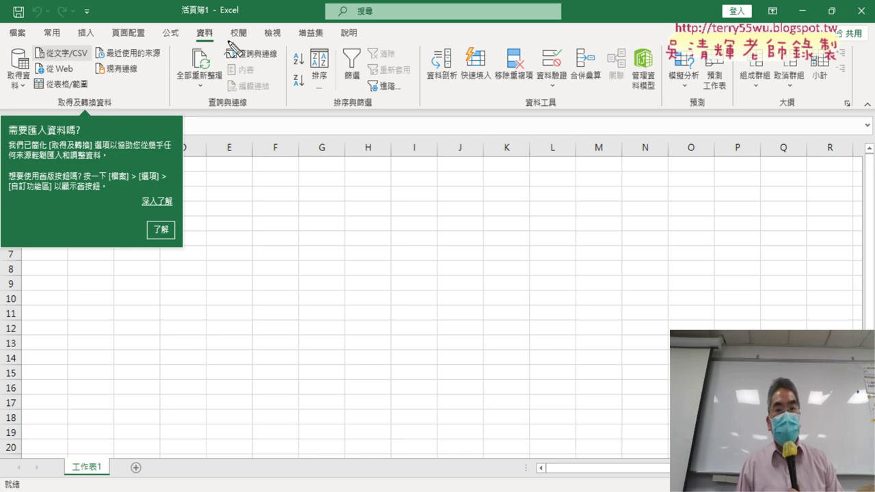
pyautogui.moveTo(223, 24); pyautogui.dragTo(230, 42)
pyautogui.moveTo(95, 50); pyautogui.dragTo(96, 60)
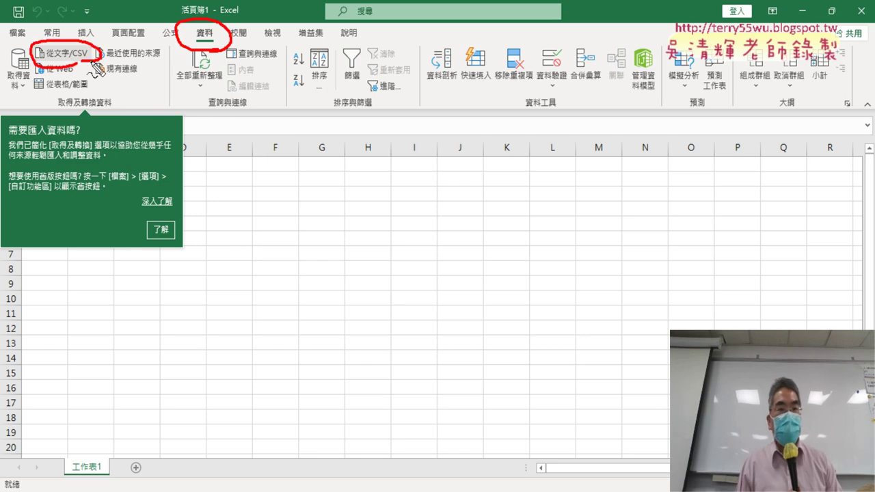
pyautogui.moveTo(215, 53)
pyautogui.mouseDown()
pyautogui.moveTo(108, 69)
pyautogui.moveTo(122, 76)
pyautogui.mouseUp()
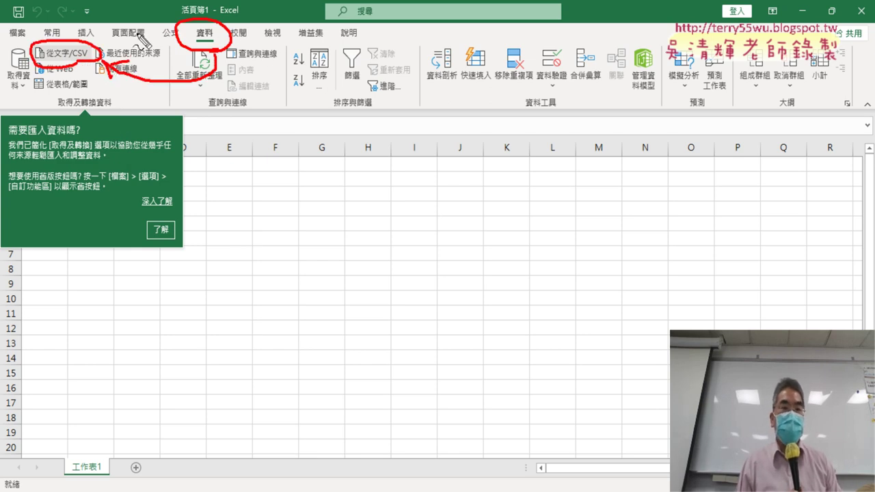
pyautogui.press('Escape')
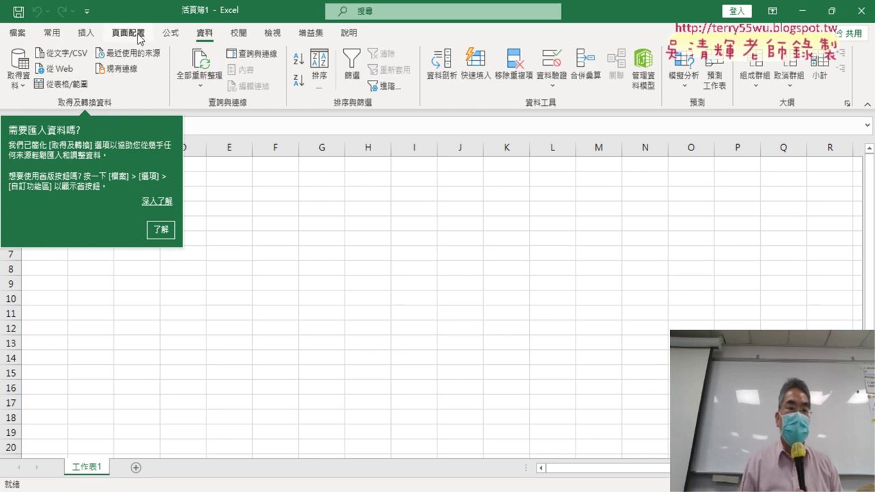
pyautogui.click(69, 58)
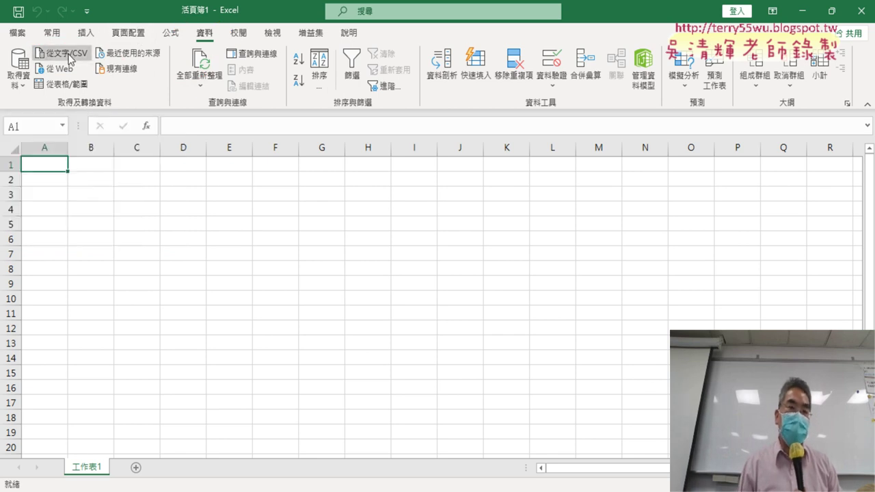
# - Import 臺北市住宅竊盜點位資訊-UTF8-BOM.csv from Downloads via From Text/CSV
pyautogui.click(69, 58)
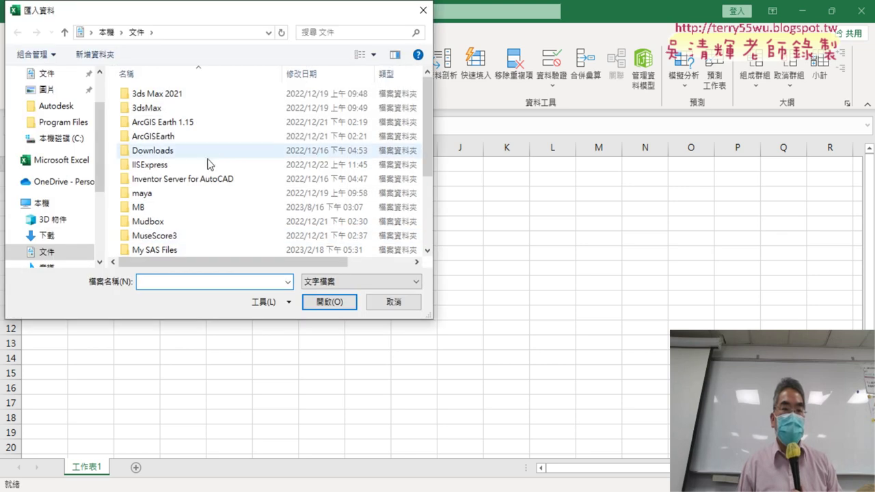
pyautogui.scroll(2, 103, 109)
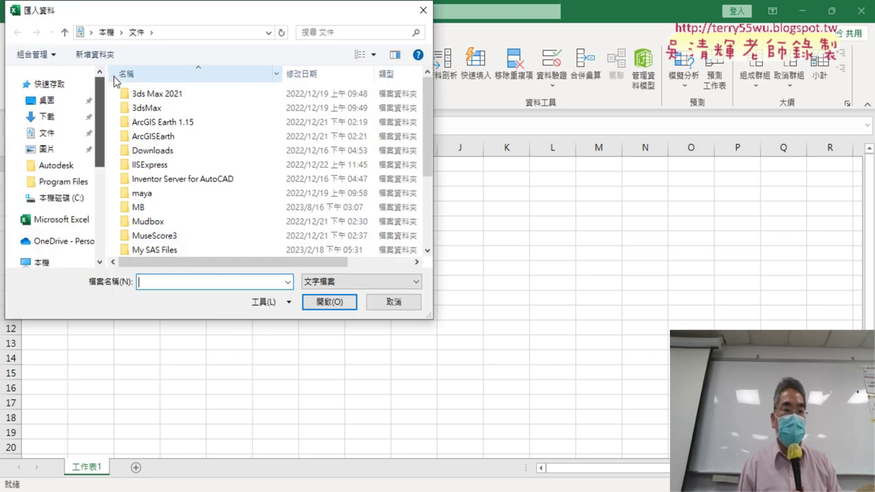
pyautogui.click(62, 118)
pyautogui.click(212, 114)
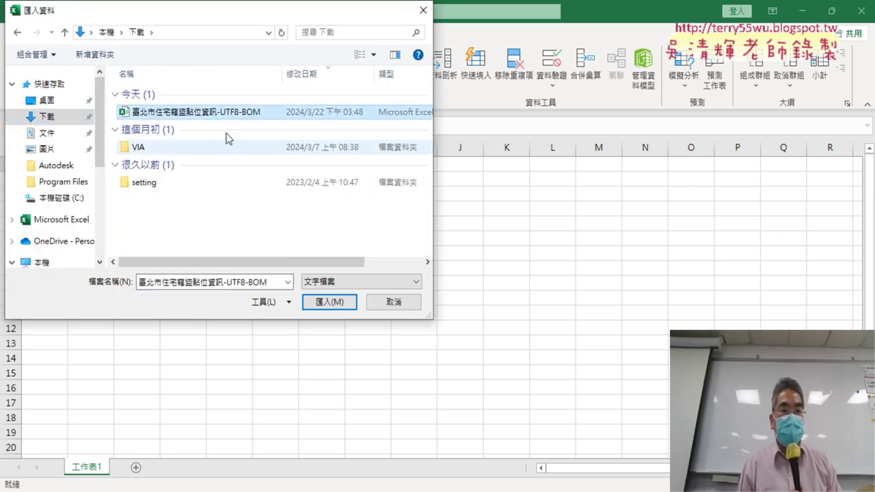
pyautogui.click(331, 303)
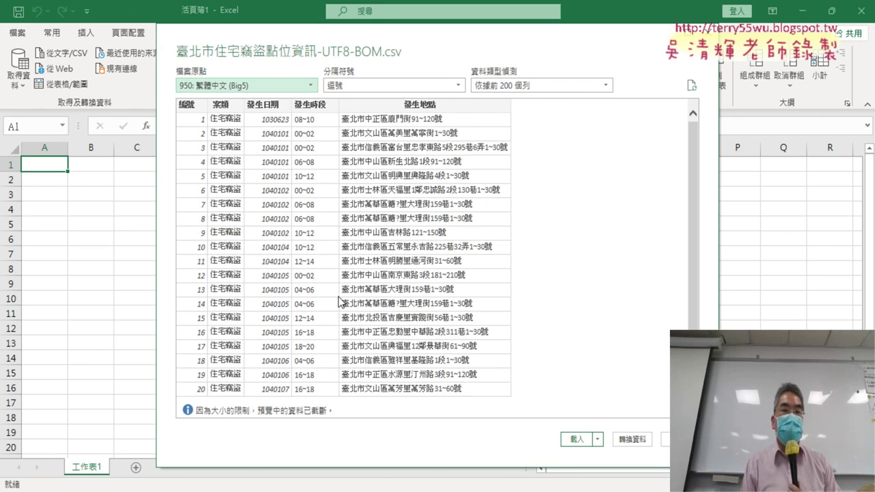
# - Keep the 950 Big5 encoding and load the burglary data into a new sheet
pyautogui.click(280, 86)
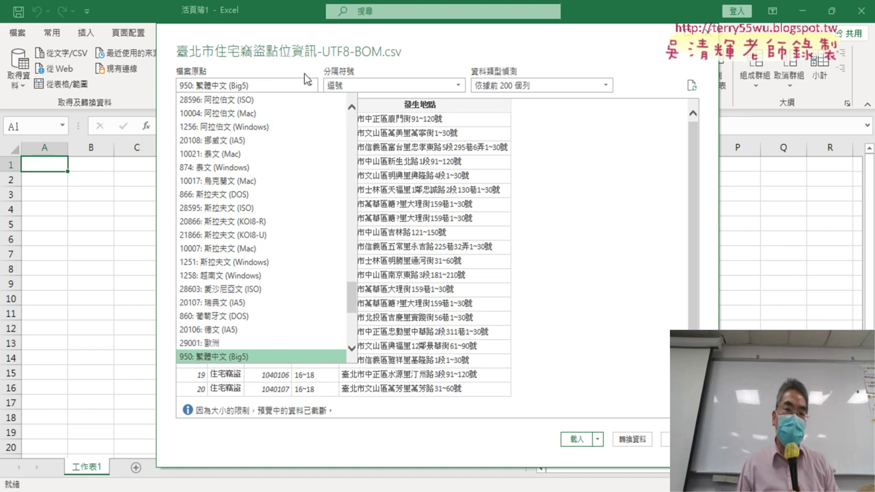
pyautogui.click(260, 68)
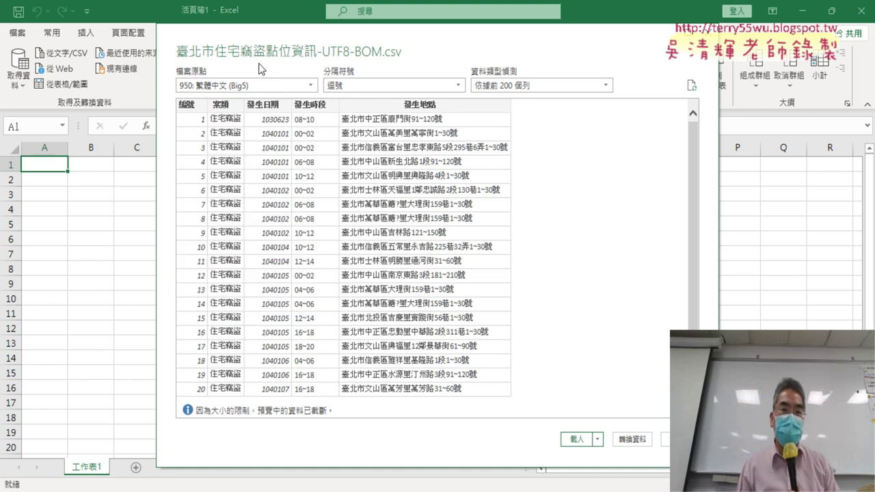
pyautogui.click(578, 440)
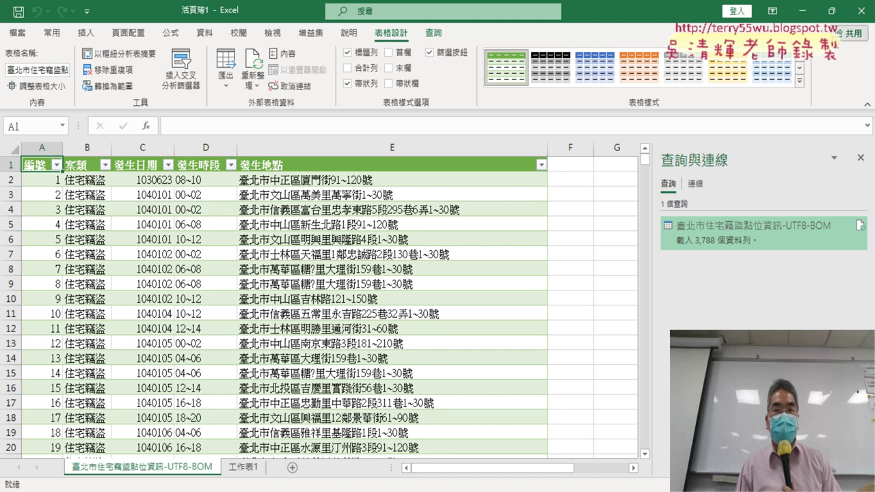
# - Close that workbook without saving and open the burglary CSV directly in Excel
pyautogui.click(861, 11)
pyautogui.click(436, 268)
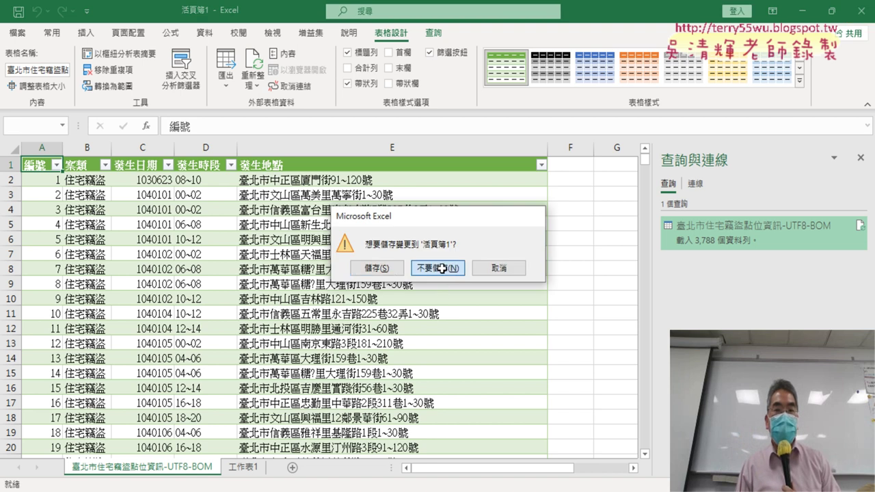
pyautogui.doubleClick(542, 109)
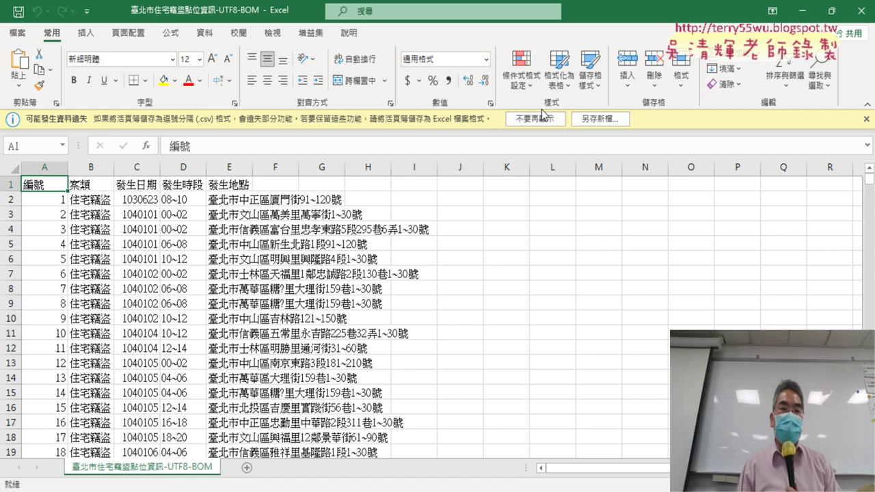
# - AutoFit columns A through E so the 發生地點 addresses show in full
pyautogui.moveTo(43, 167); pyautogui.dragTo(239, 168)
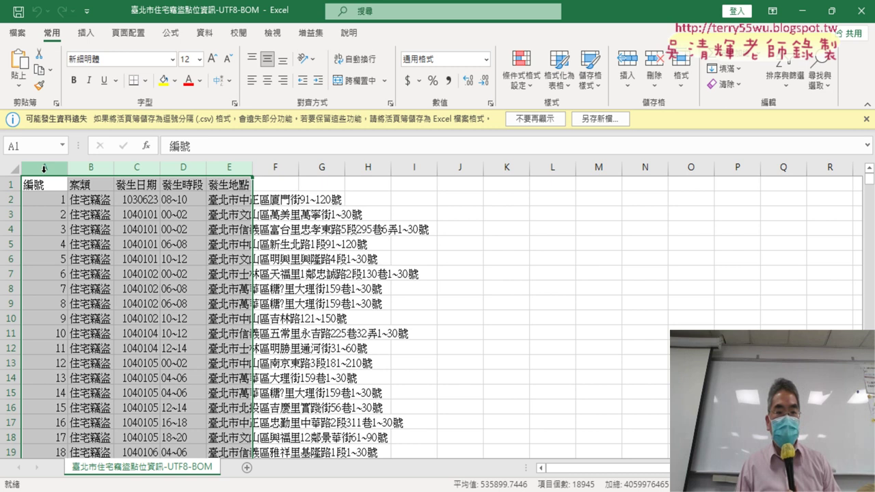
pyautogui.click(44, 168)
pyautogui.moveTo(44, 169); pyautogui.dragTo(232, 168)
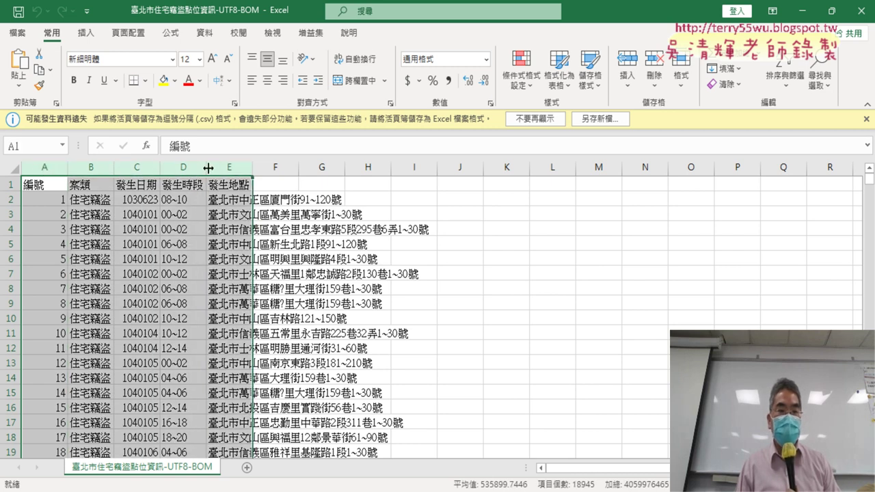
pyautogui.doubleClick(209, 168)
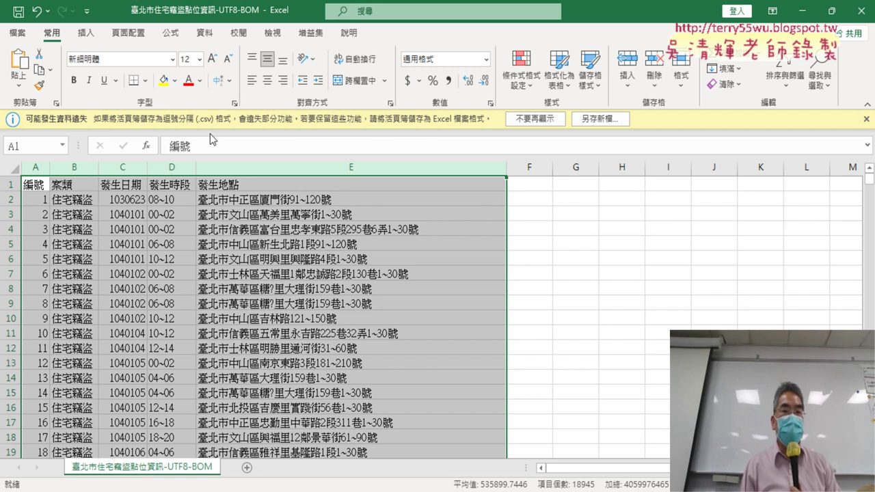
# - Save the burglary workbook on the Desktop as Excel 啟用巨集的活頁簿 (macro-enabled workbook)
pyautogui.click(17, 33)
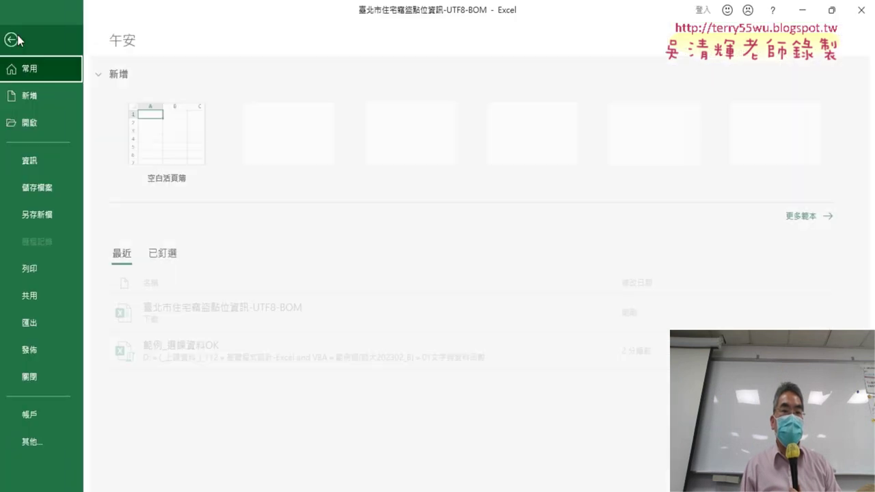
pyautogui.click(49, 215)
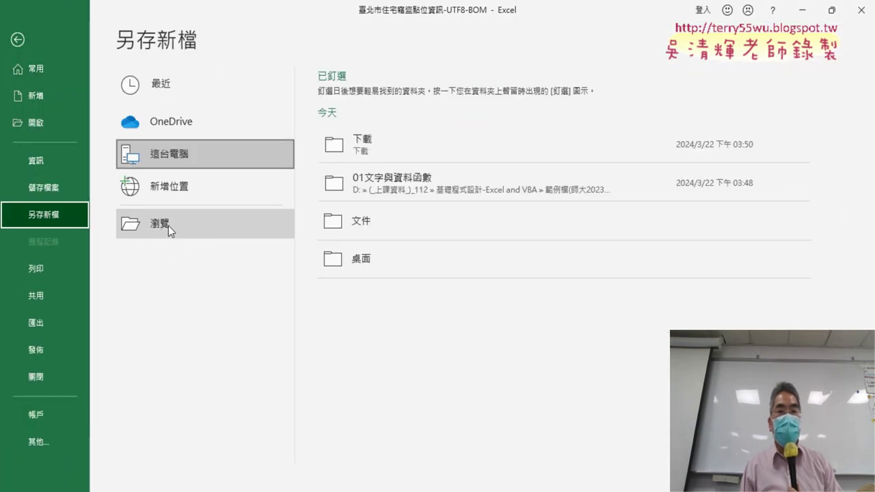
pyautogui.click(169, 226)
pyautogui.click(121, 249)
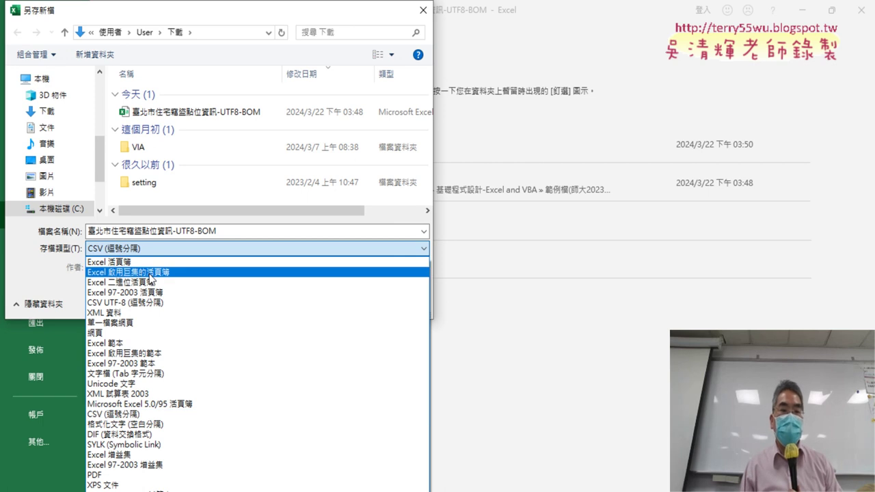
pyautogui.click(152, 273)
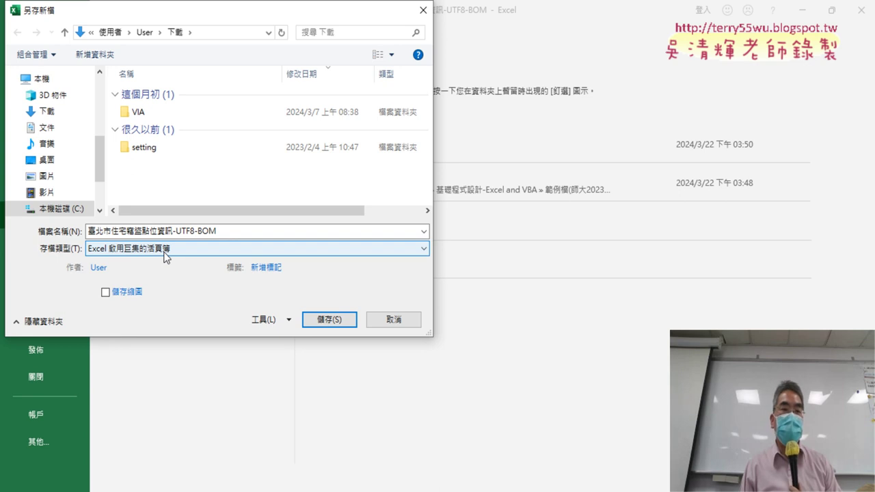
pyautogui.scroll(3, 48, 137)
pyautogui.click(47, 101)
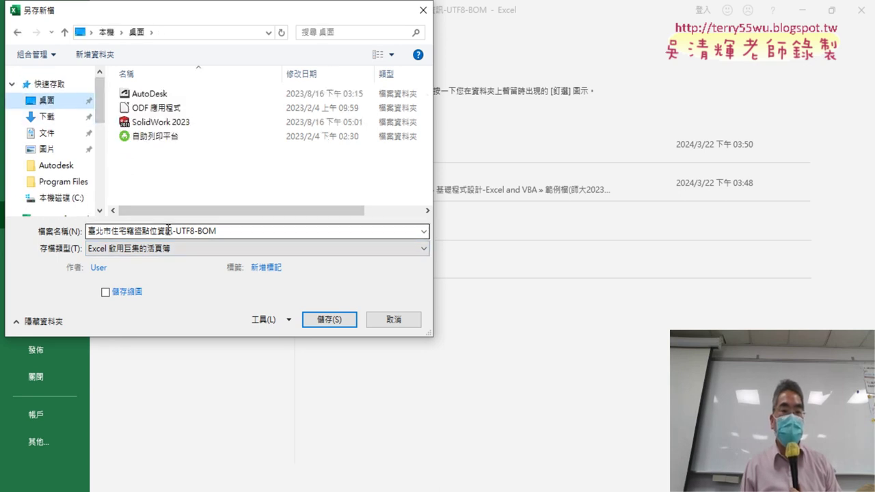
pyautogui.click(331, 320)
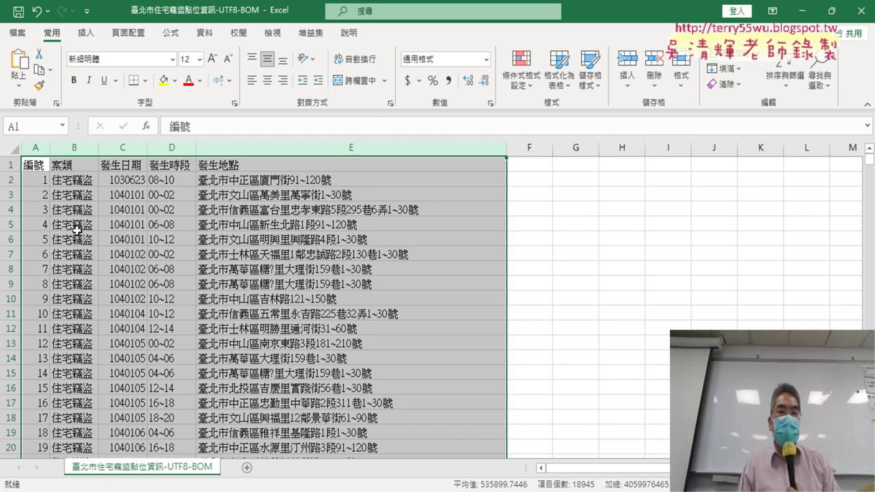
# - Enter the header 年 in F1 and 區 in G1, beside the 發生日期 data
pyautogui.click(120, 150)
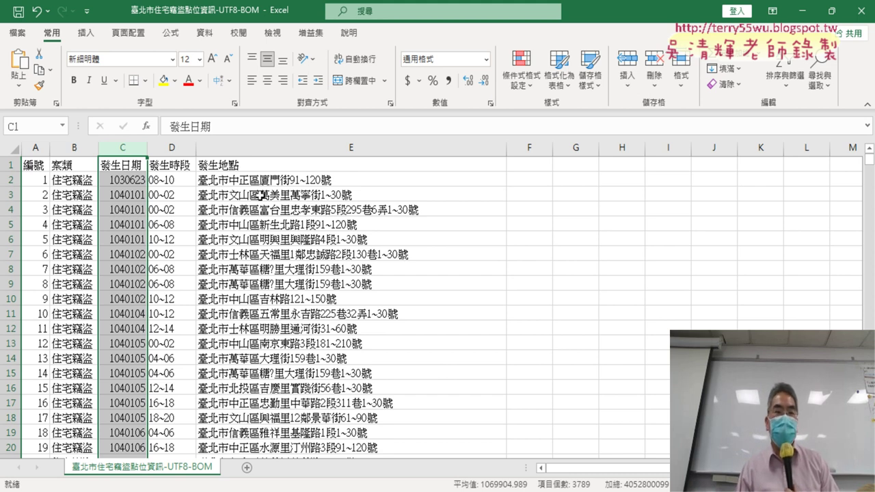
pyautogui.click(540, 166)
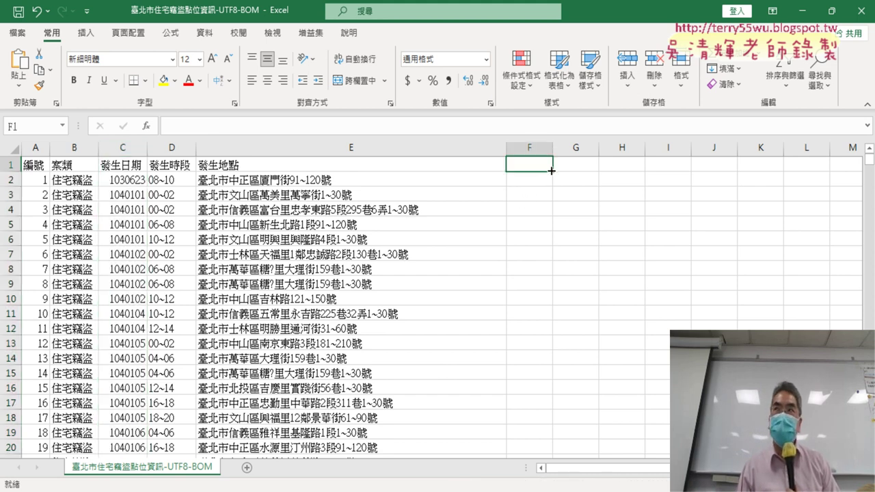
pyautogui.write('ㄋ')
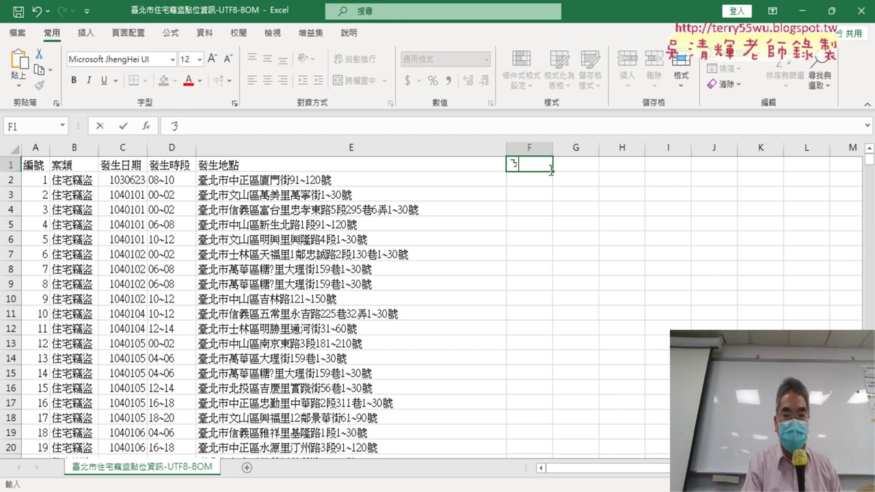
pyautogui.write('ㄧㄢ')
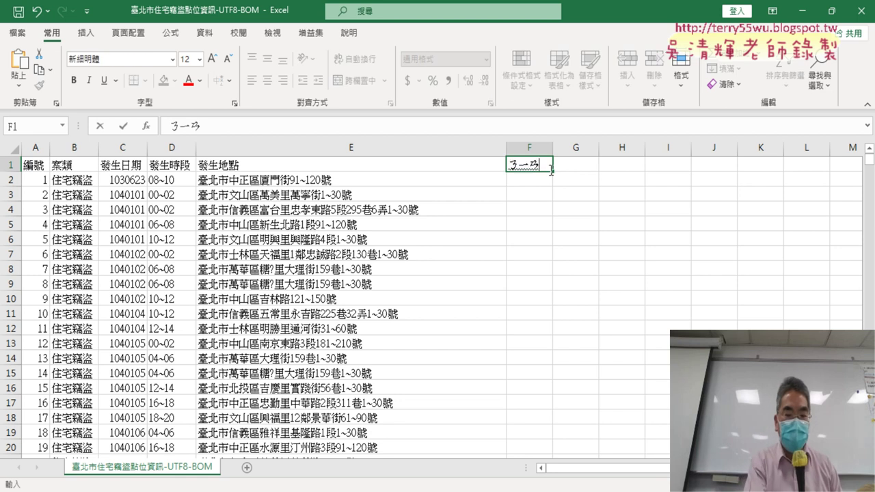
pyautogui.write('6')
pyautogui.press('Return')
pyautogui.press('Return')
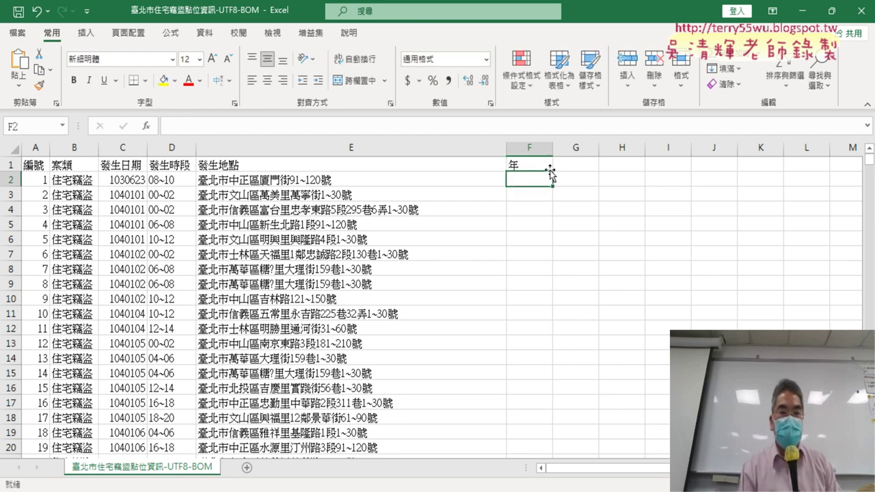
pyautogui.click(117, 180)
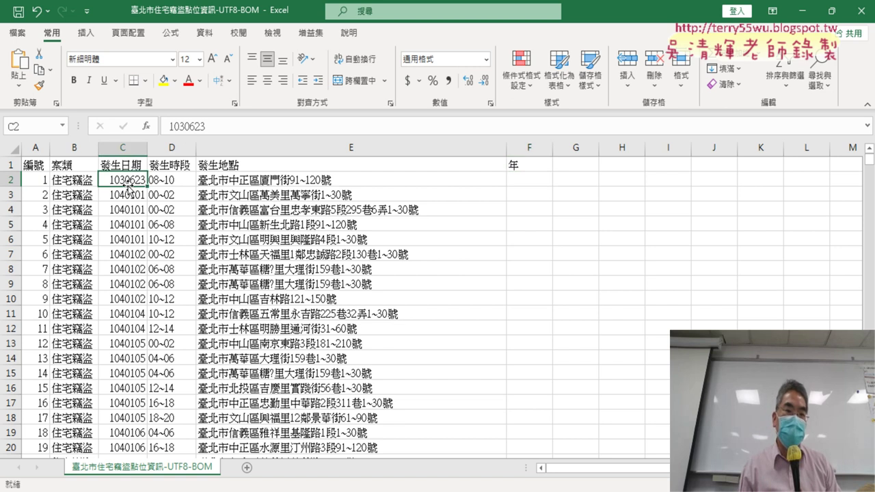
pyautogui.click(577, 167)
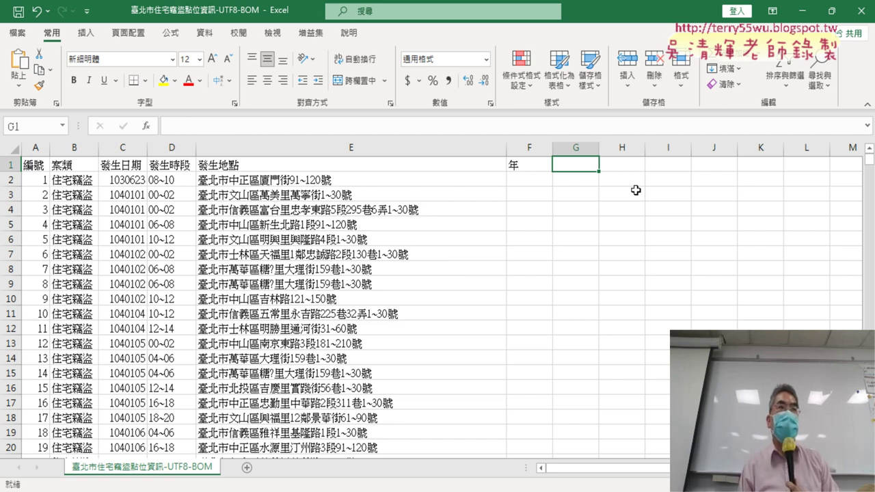
pyautogui.write('區')
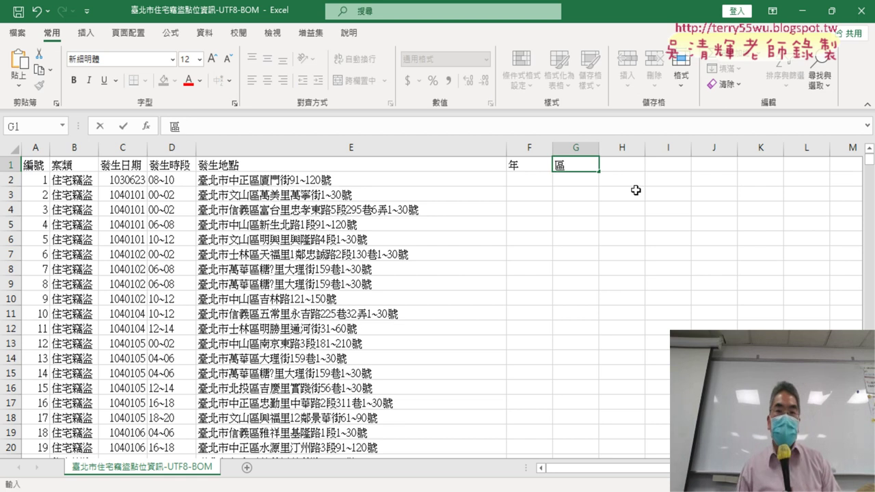
pyautogui.click(632, 167)
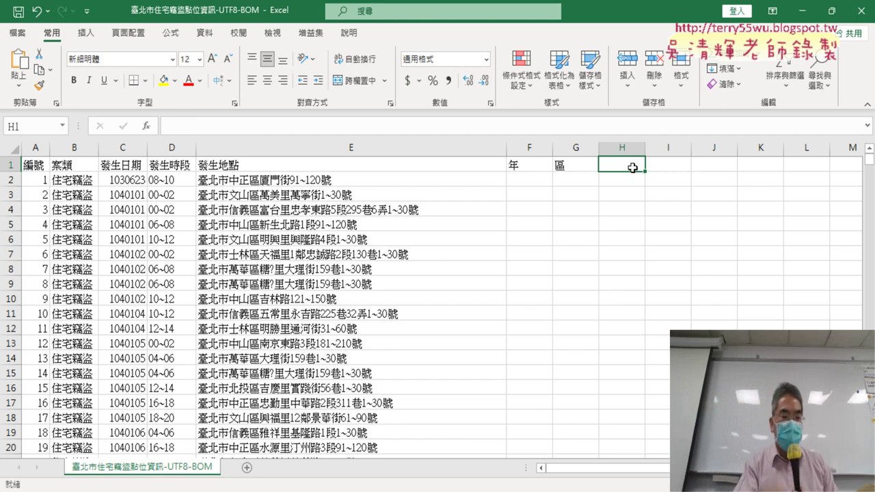
# - Type the header 路街道 into H1, picking 街道 from the phonetic candidates
pyautogui.write('ㄌㄨ')
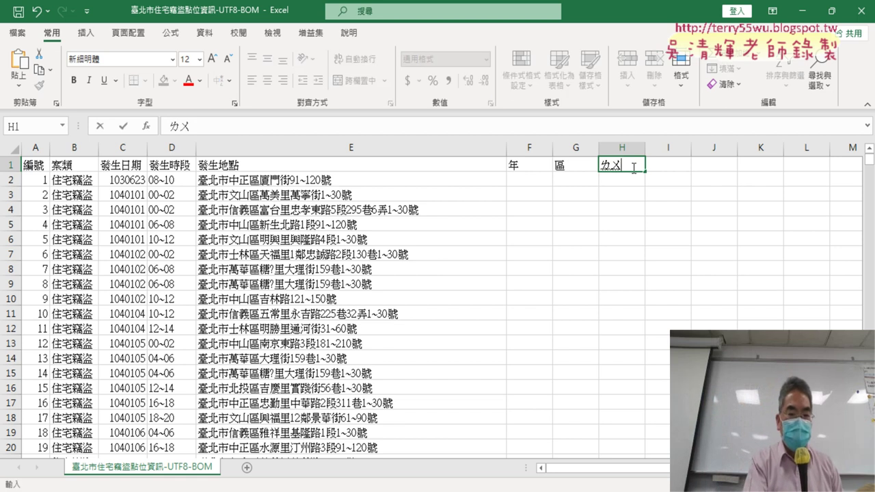
pyautogui.write('4')
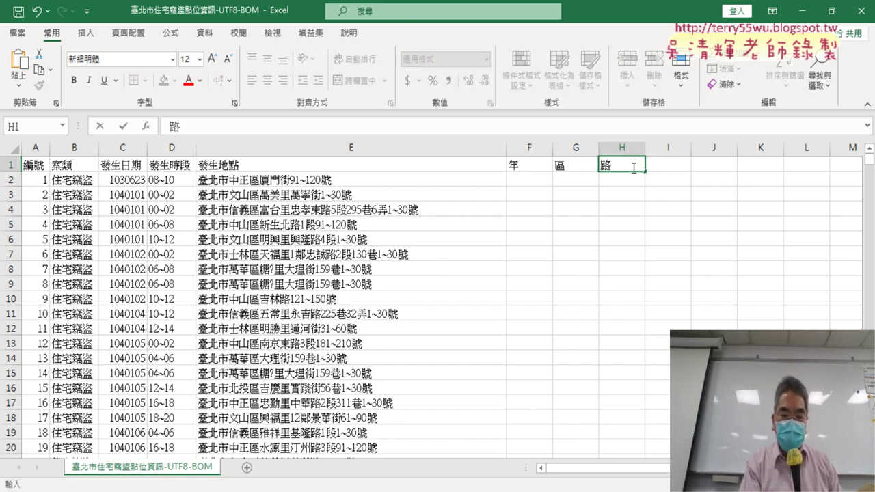
pyautogui.write('ㄐ')
pyautogui.write('ㄝ')
pyautogui.press('space')
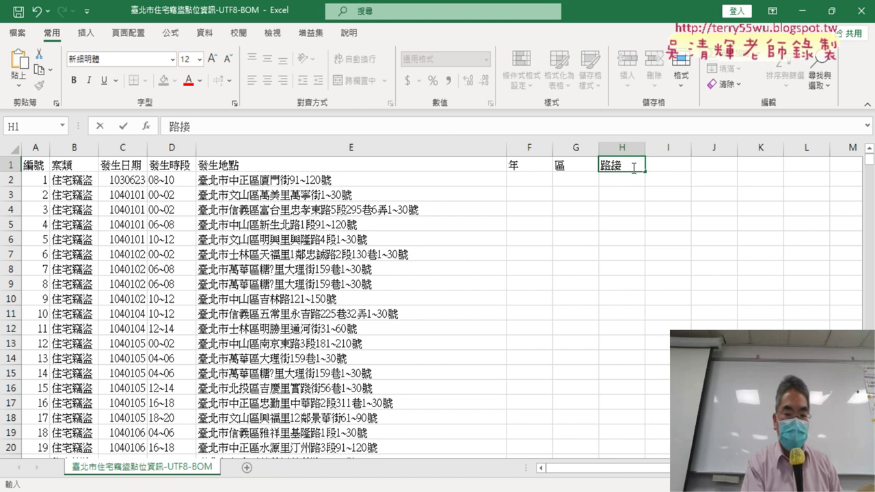
pyautogui.write('ㄉㄠ4')
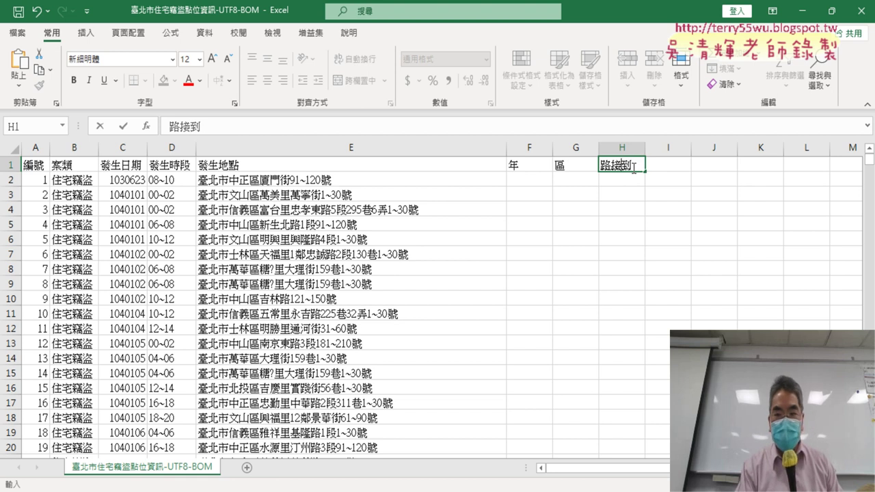
pyautogui.press('Down')
pyautogui.press('Down')
pyautogui.press('Up')
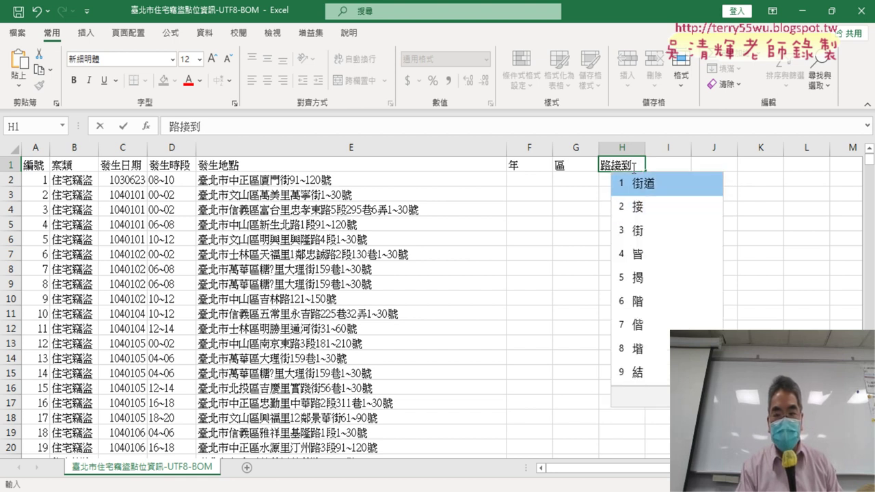
pyautogui.press('Return')
pyautogui.press('Return')
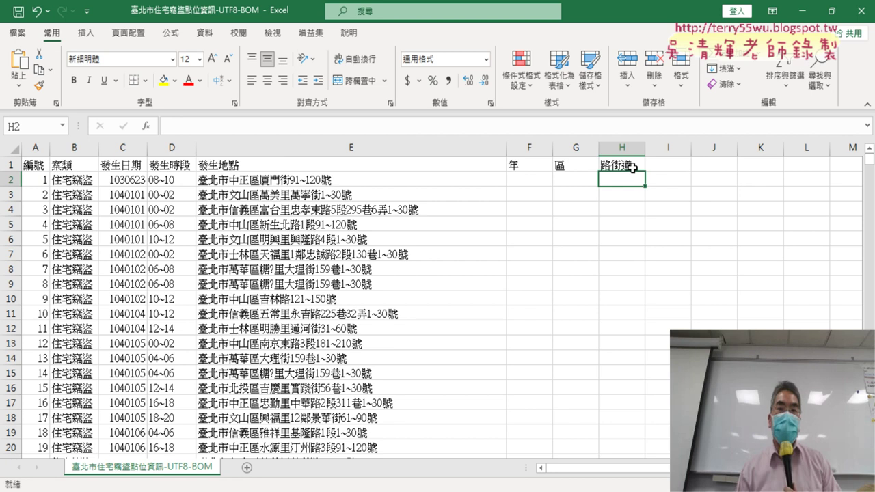
# - Compare new columns F–H with source columns C (發生日期) and E (發生地點)
pyautogui.moveTo(527, 148); pyautogui.dragTo(619, 148)
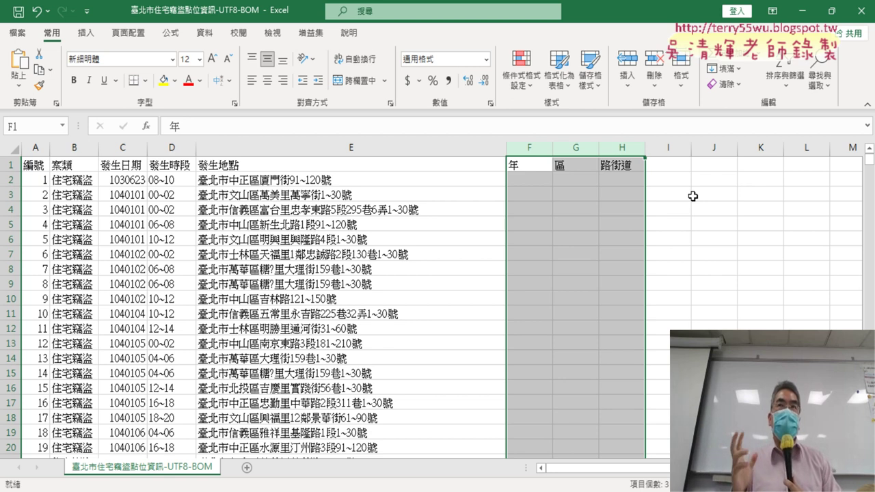
pyautogui.click(528, 180)
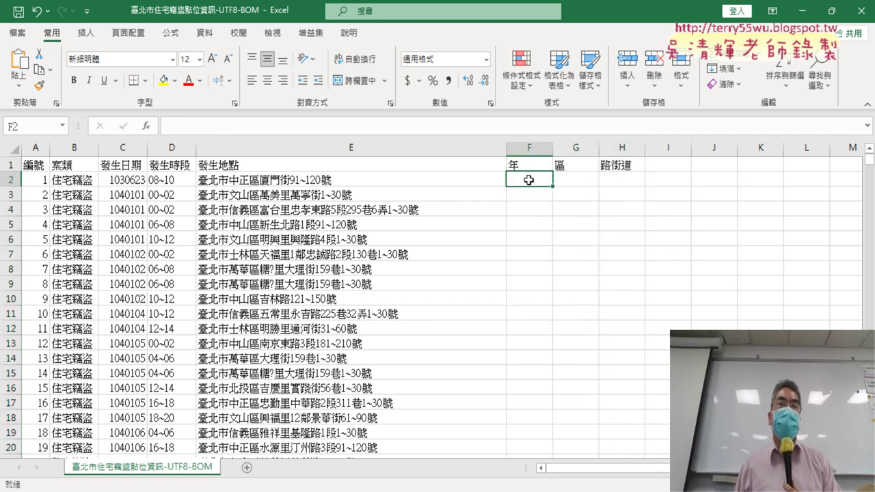
pyautogui.click(521, 147)
pyautogui.click(115, 149)
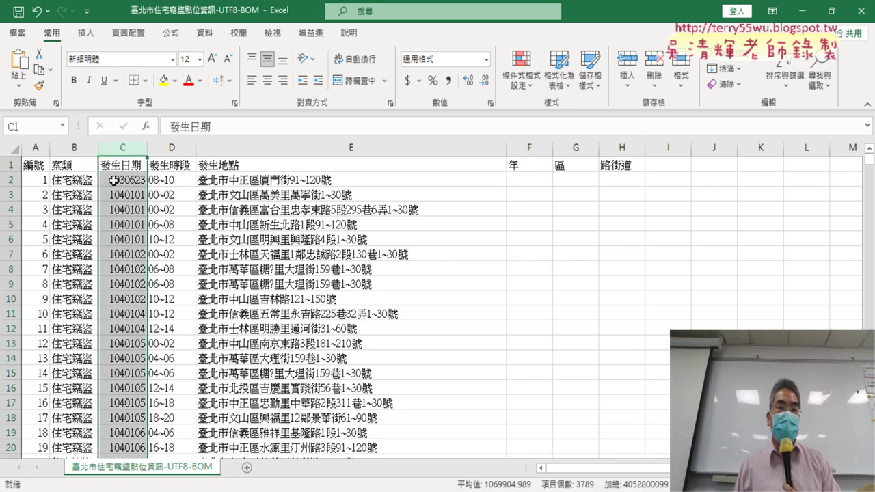
pyautogui.click(527, 179)
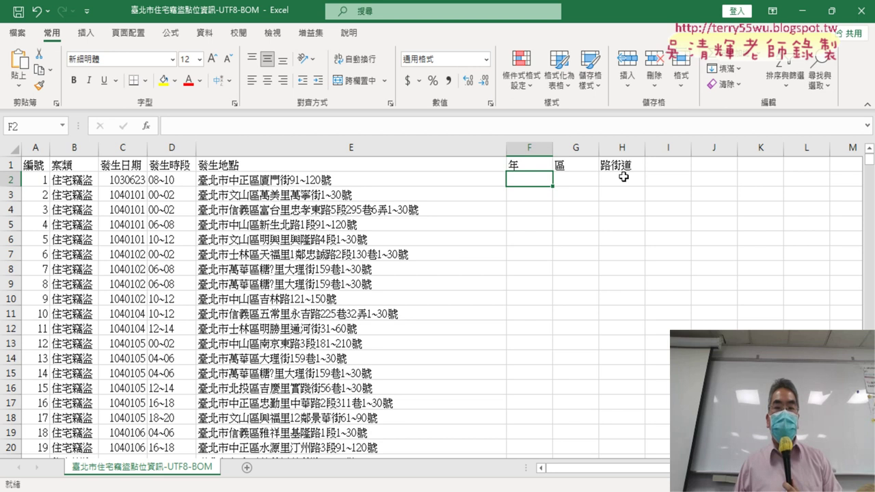
pyautogui.click(582, 165)
pyautogui.click(356, 148)
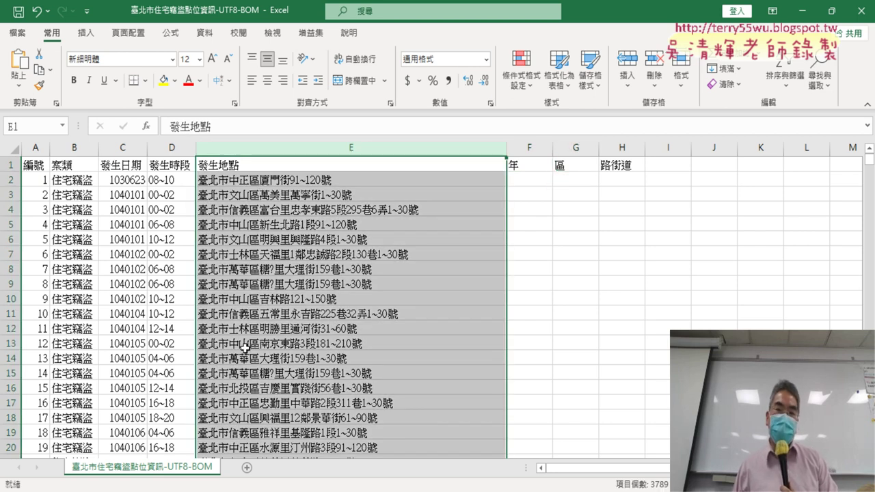
pyautogui.click(630, 181)
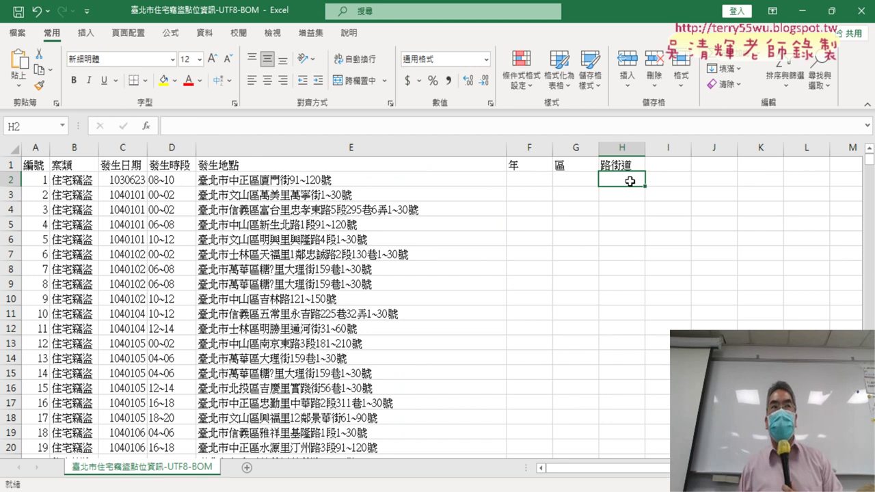